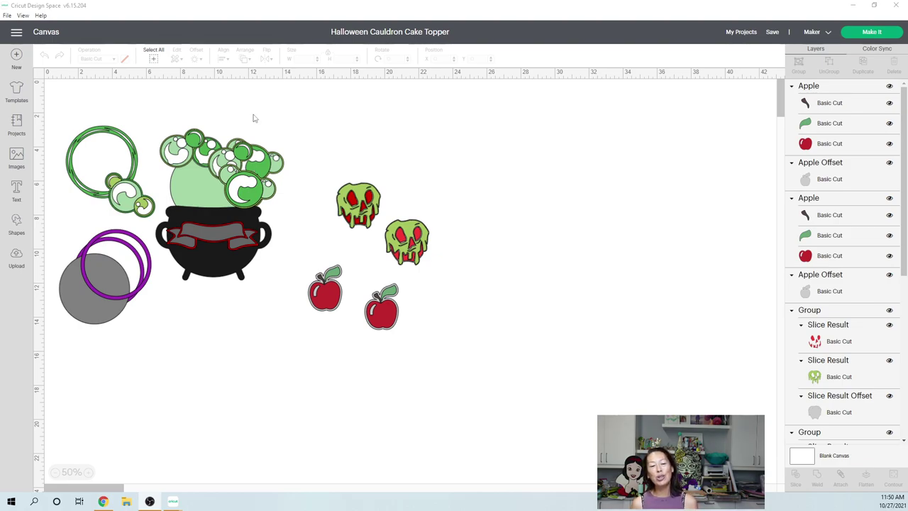
- Nudge the banner lower and the red apple onto the cauldron, then replace the project with a blank one
click(200, 239)
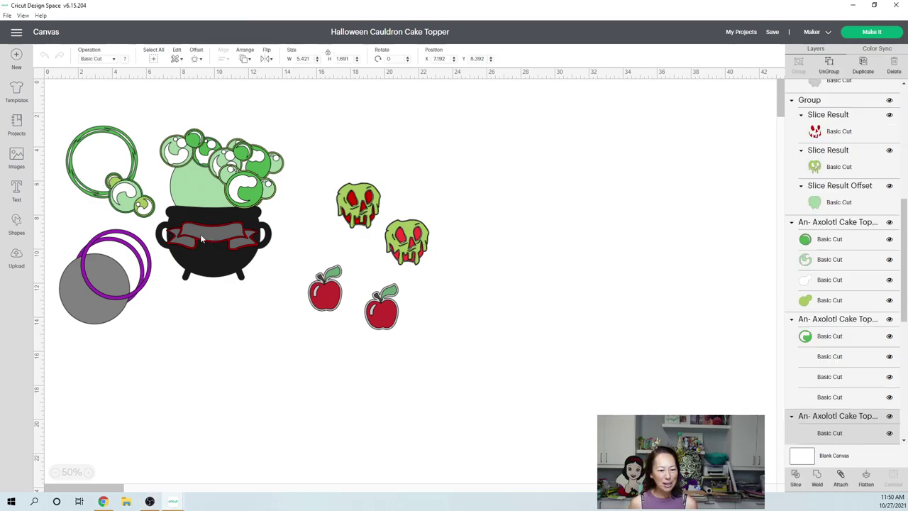
mouse_move(214, 235)
mouse_down()
mouse_move(213, 261)
mouse_move(213, 231)
mouse_up()
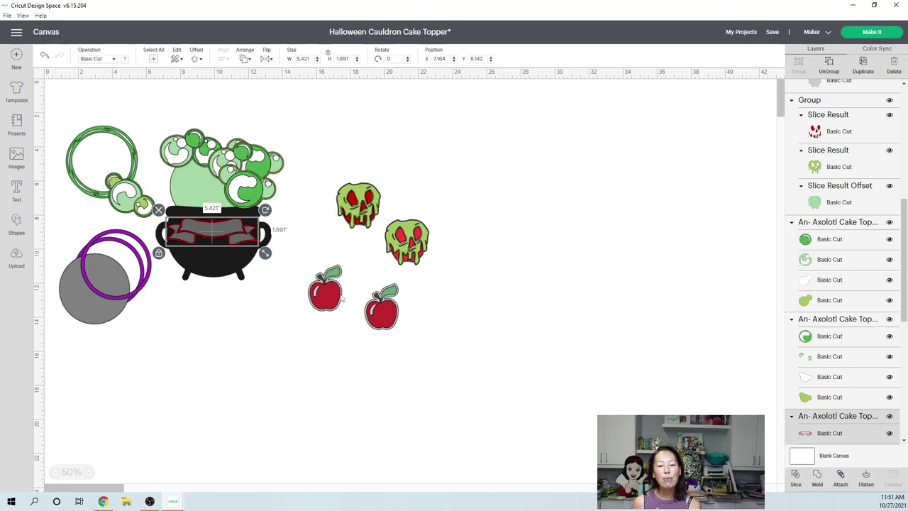
click(341, 299)
drag(343, 300, 403, 297)
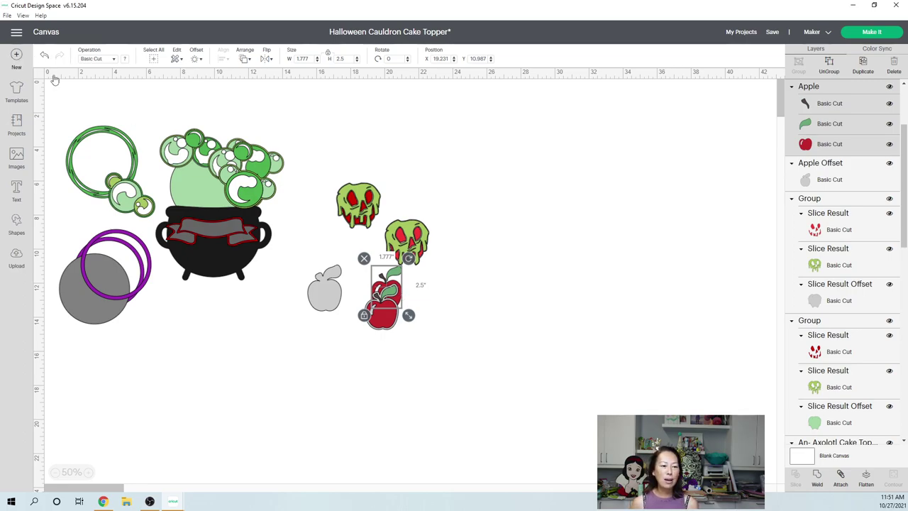
click(15, 57)
click(453, 49)
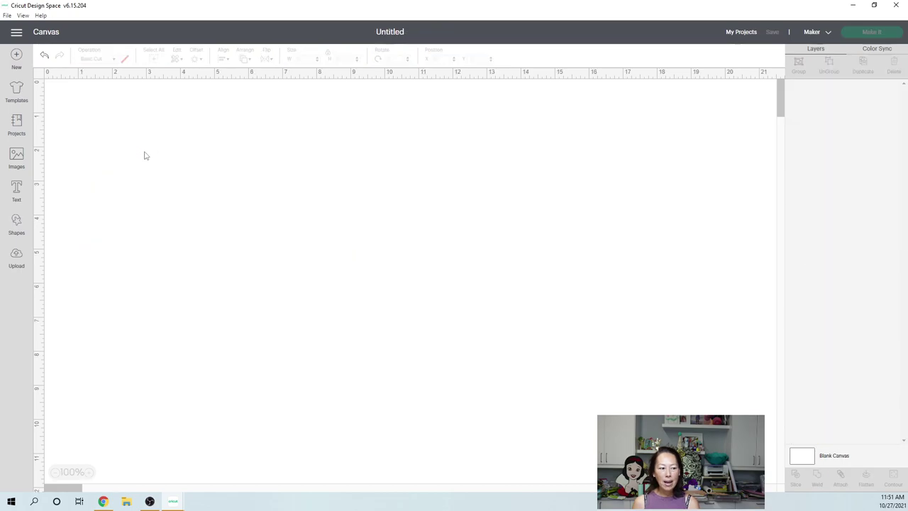
- Add the uploaded Axolotl Cake Topper image with foam and acetate circles to the canvas
click(20, 259)
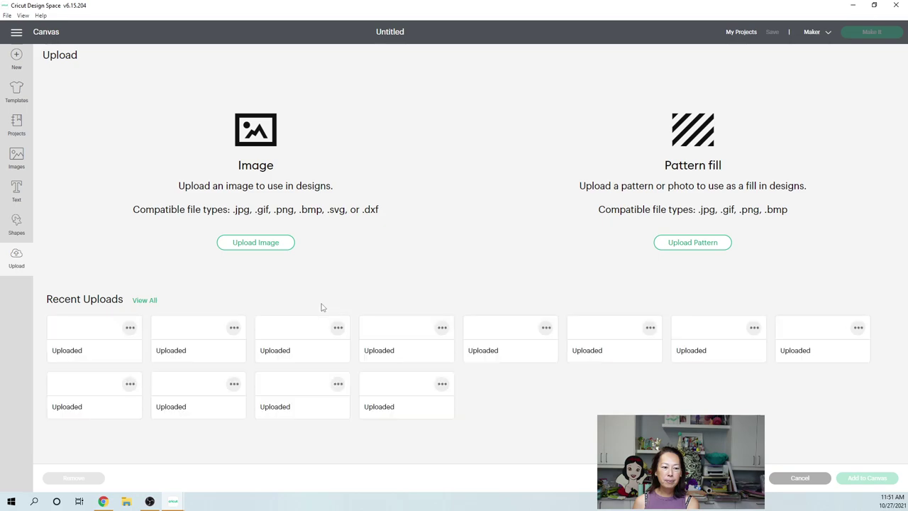
click(140, 301)
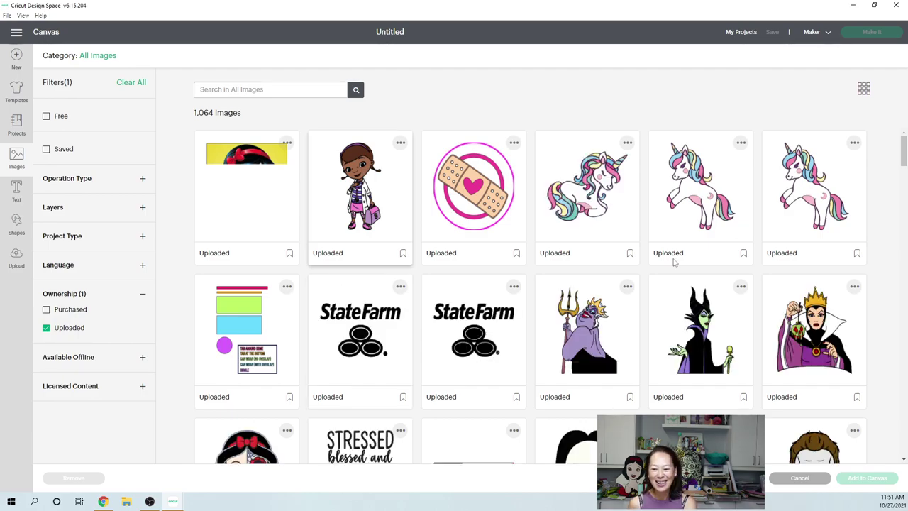
scroll(632, 267, down, 1)
scroll(404, 442, down, 5)
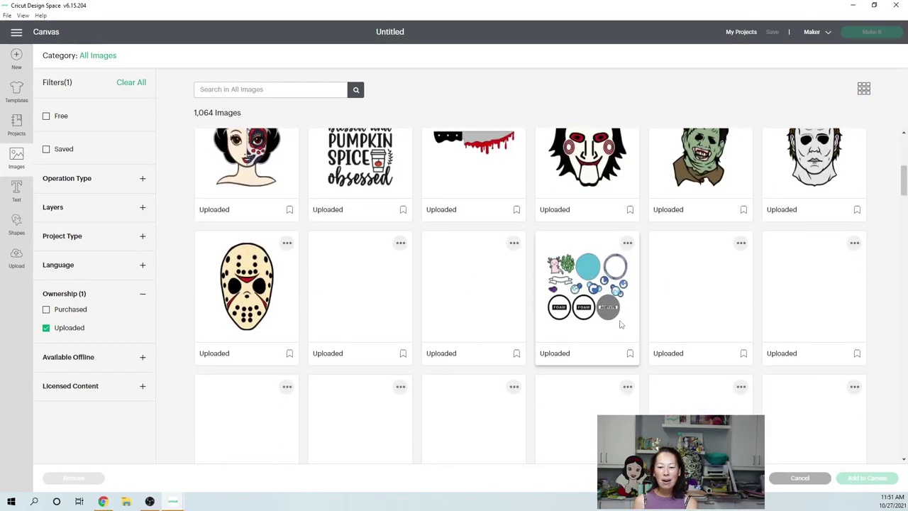
click(604, 303)
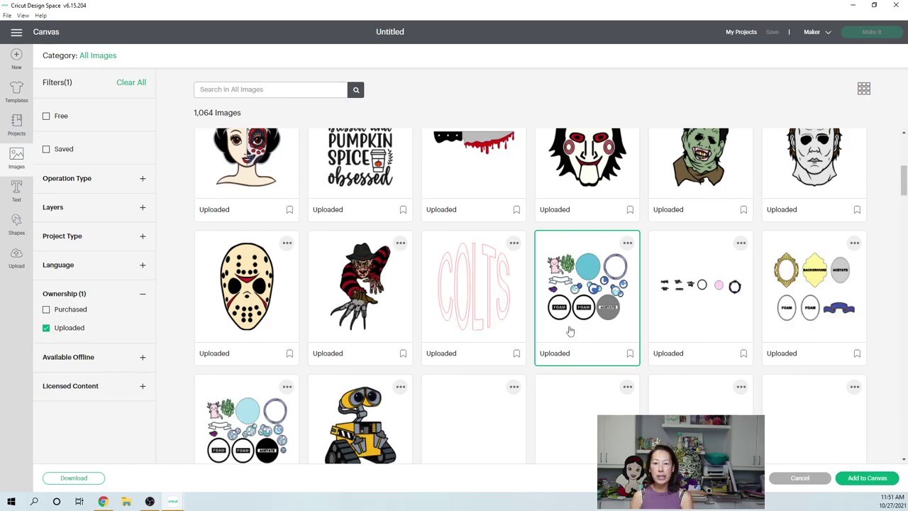
double_click(570, 330)
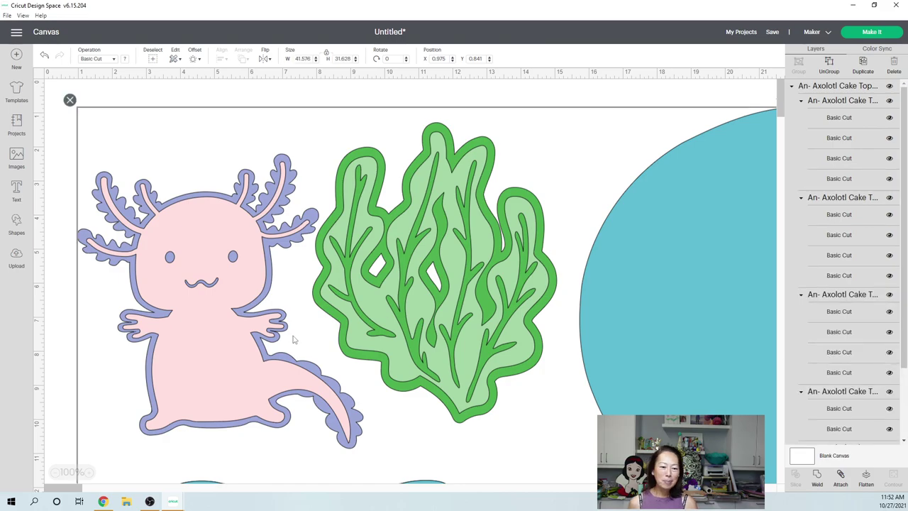
- Zoom out to 25% so every piece of the axolotl sheet is visible
click(55, 473)
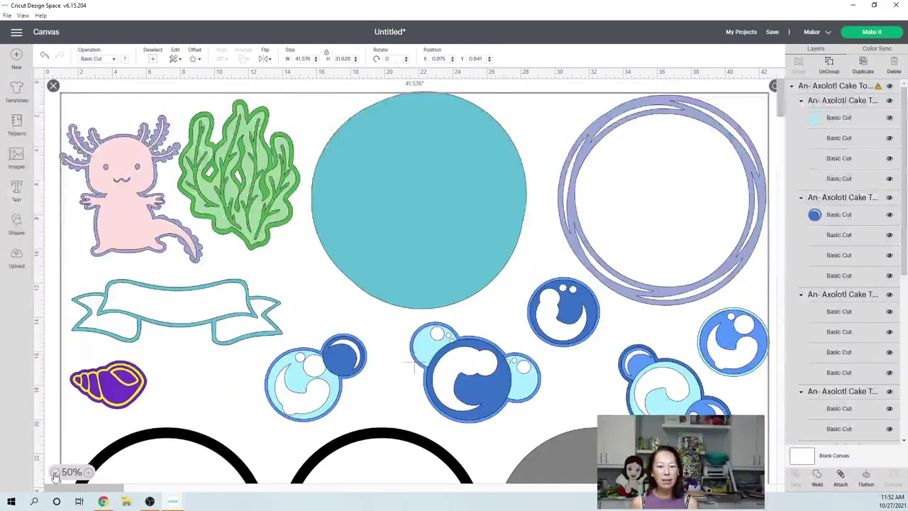
click(55, 474)
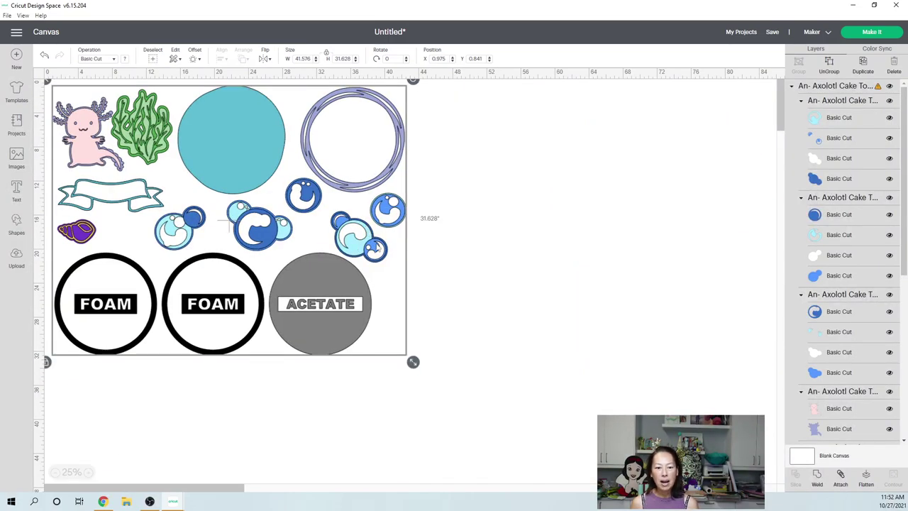
- Nudge the entire group of axolotl sheet pieces slightly to the right
drag(374, 248, 416, 252)
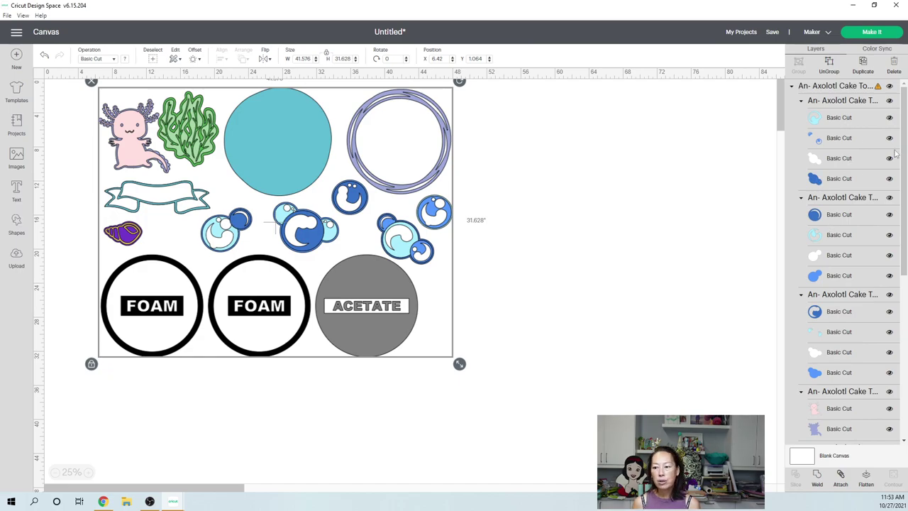
- Delete the FOAM text layers from the first and middle black rings
drag(905, 159, 907, 307)
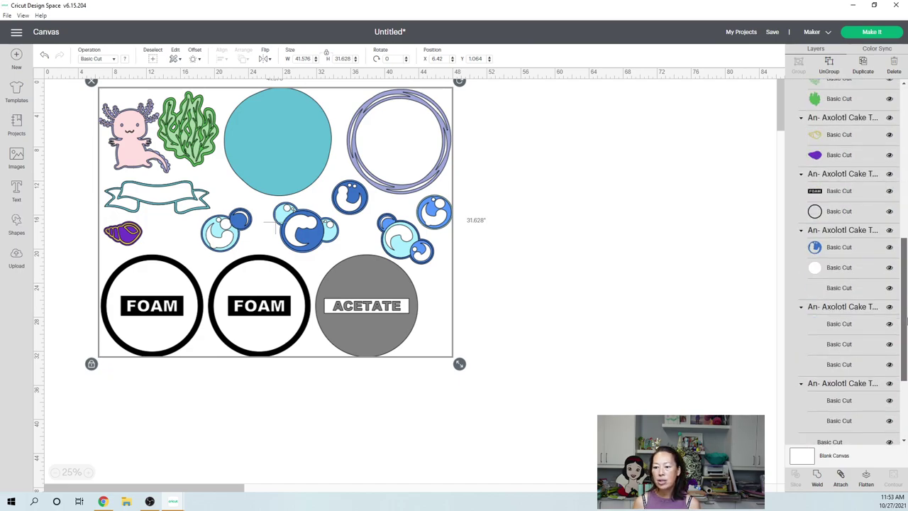
click(845, 191)
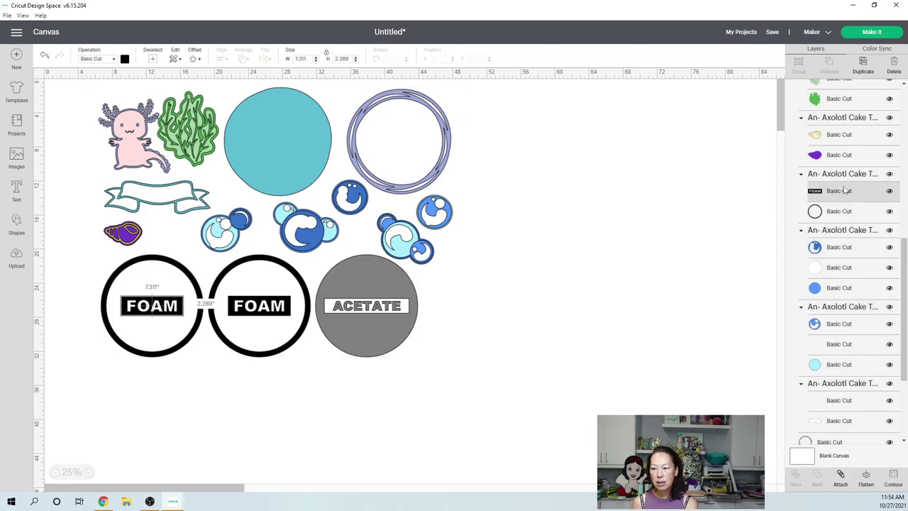
key(Delete)
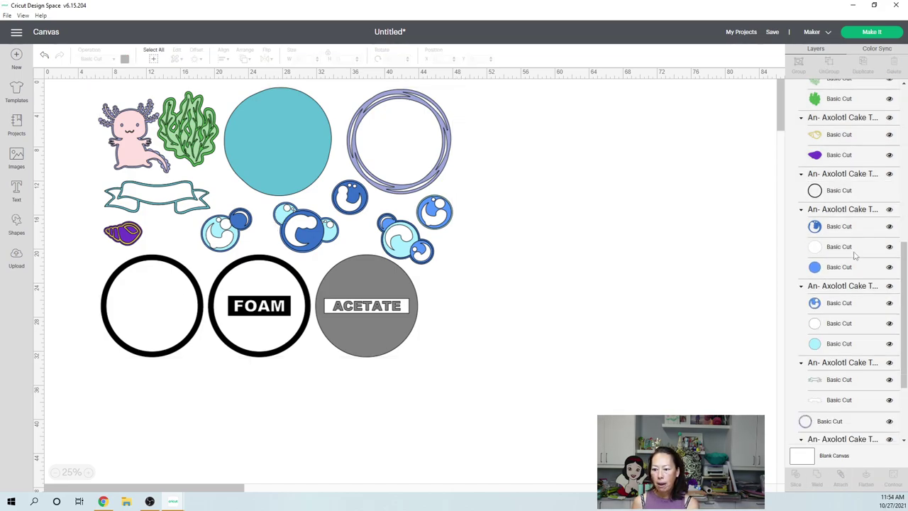
scroll(856, 256, down, 3)
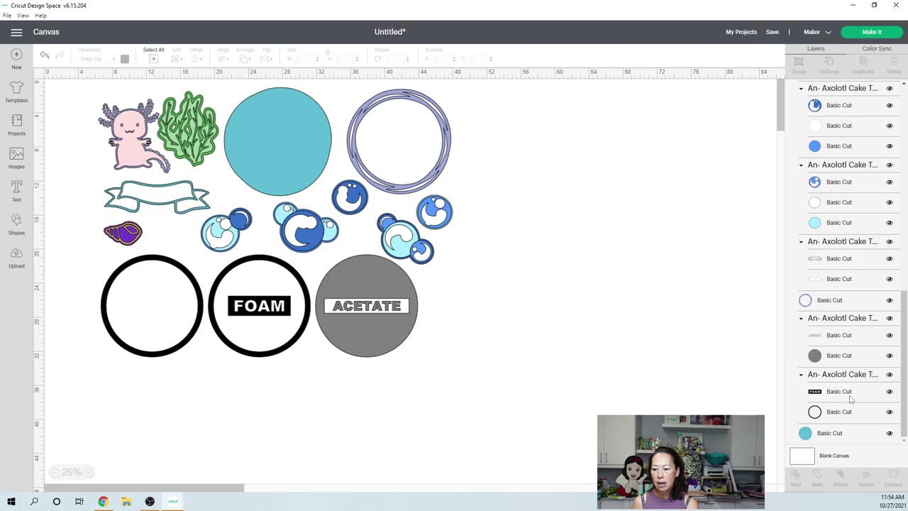
click(851, 397)
key(Delete)
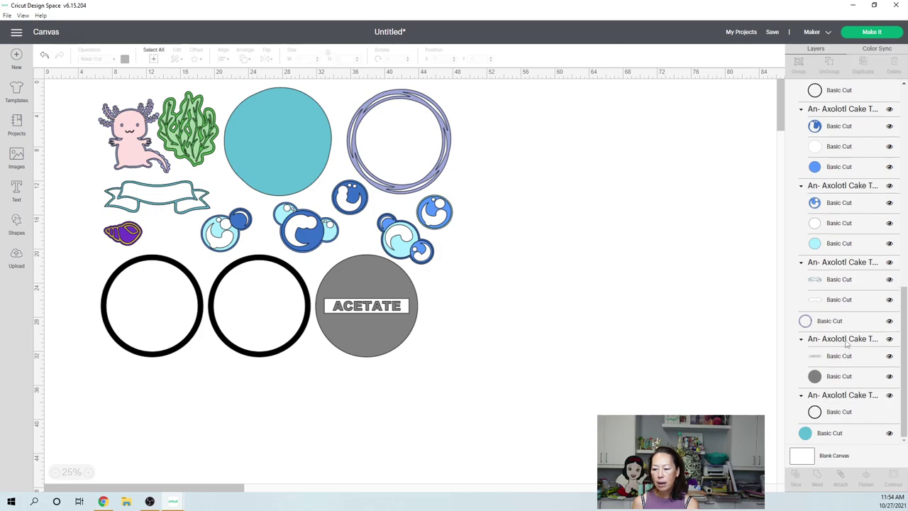
- Delete the ACETATE text layer from the grey circle
scroll(846, 340, up, 3)
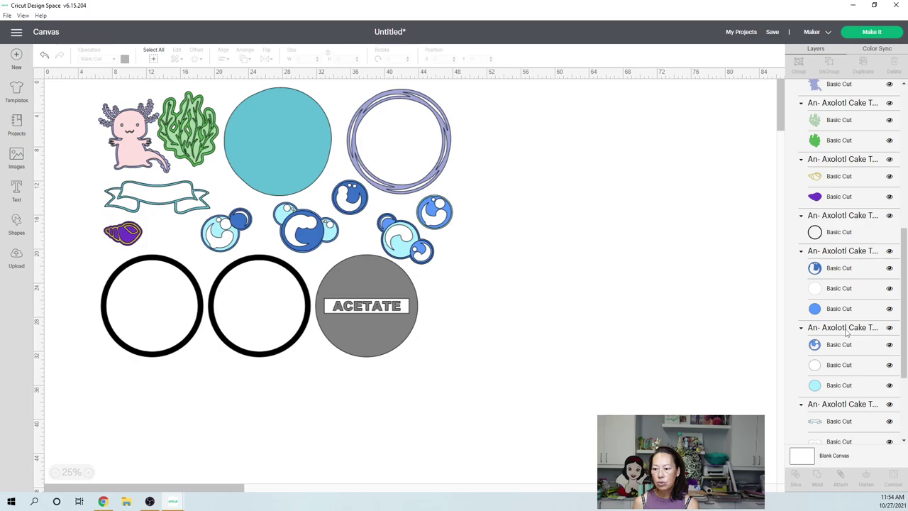
scroll(846, 334, up, 5)
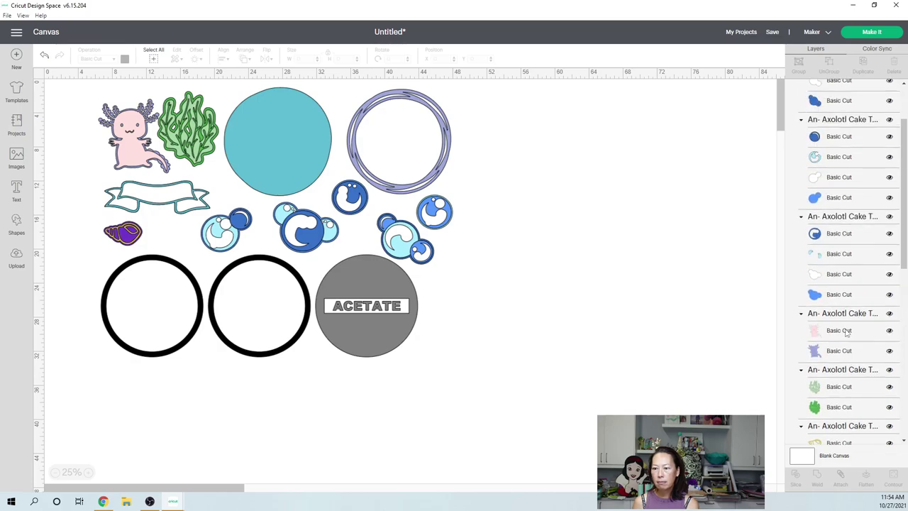
scroll(847, 332, up, 3)
scroll(847, 332, down, 10)
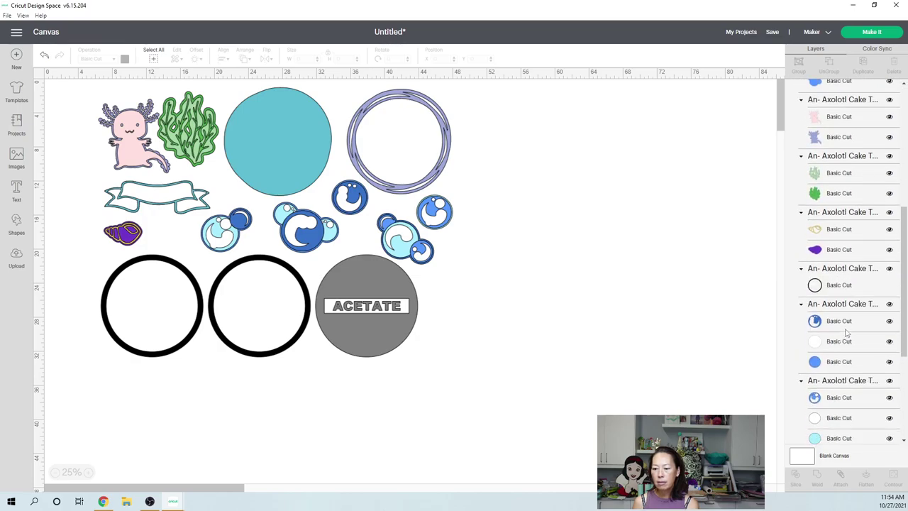
scroll(846, 332, up, 3)
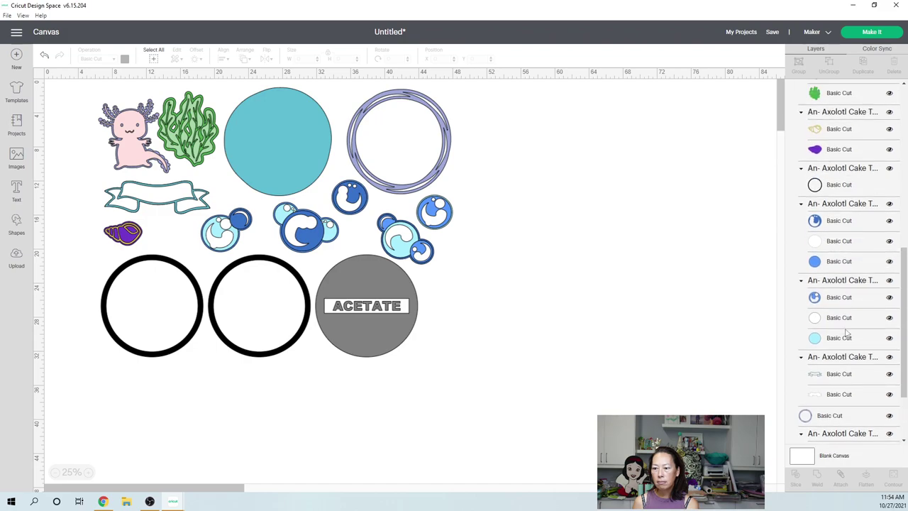
scroll(847, 333, down, 3)
click(852, 362)
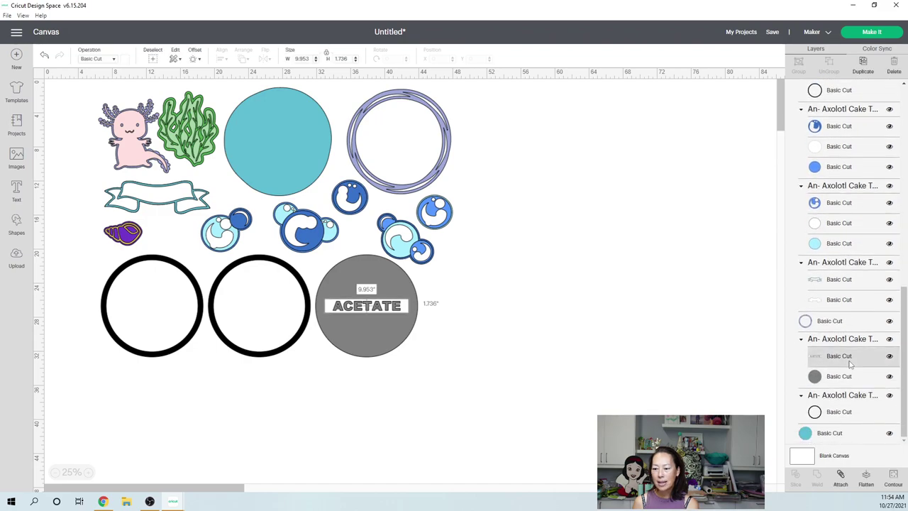
key(Delete)
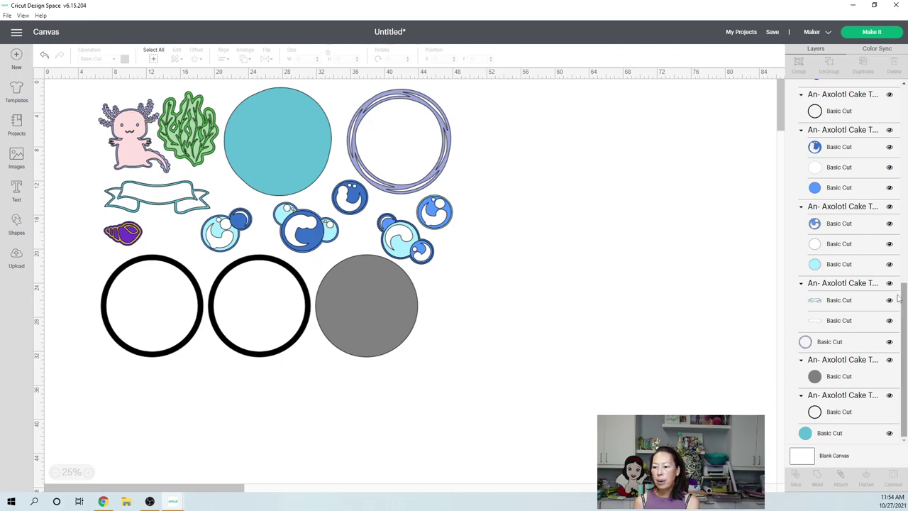
scroll(868, 174, up, 5)
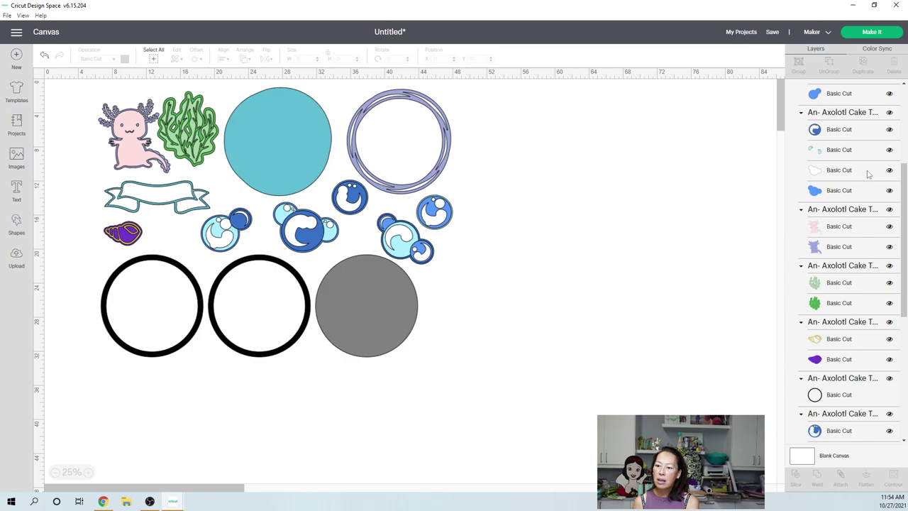
- Delete the axolotl, seaweed and shell layer groups from the sheet
click(830, 212)
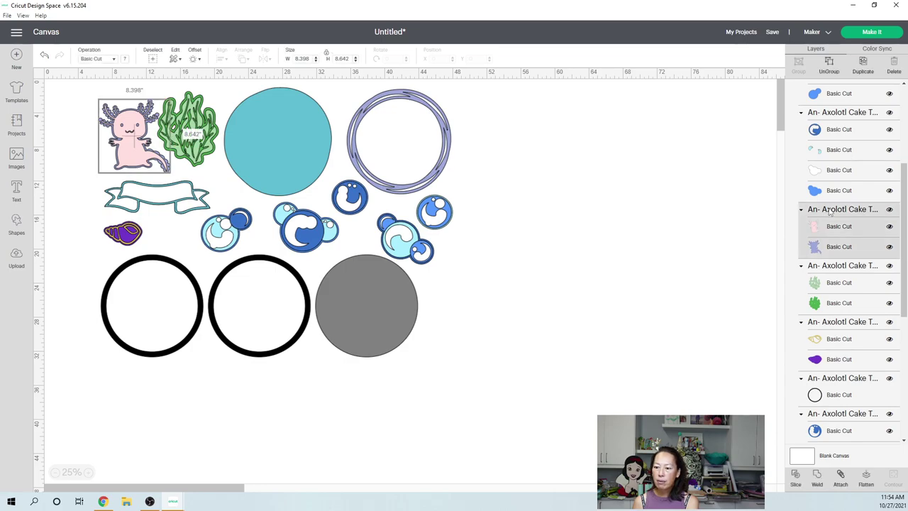
click(829, 211)
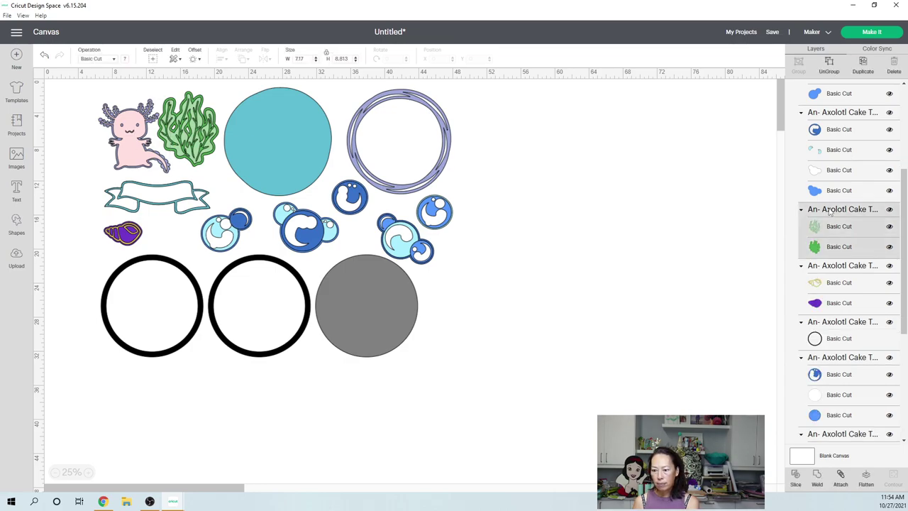
key(Delete)
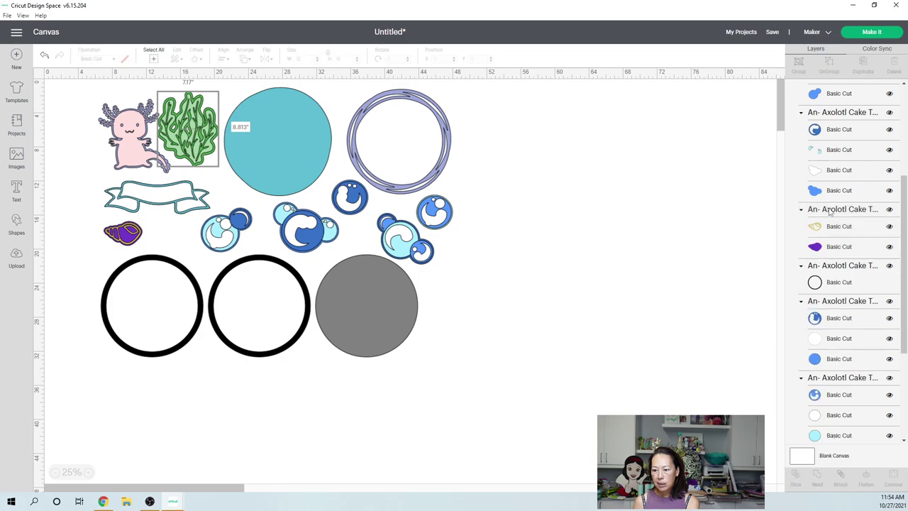
click(830, 211)
key(Delete)
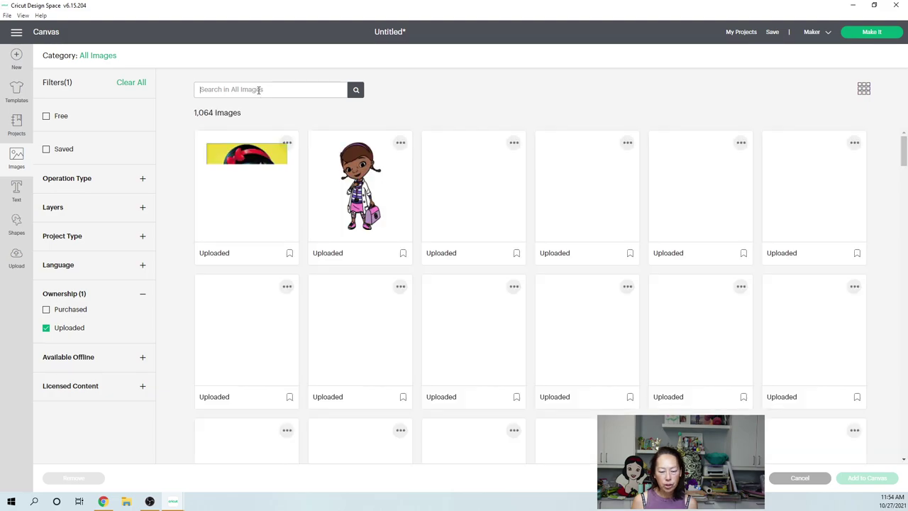
- Search all images for 'cauldron' and pick the black cauldron with green bubbles
text(cauldron)
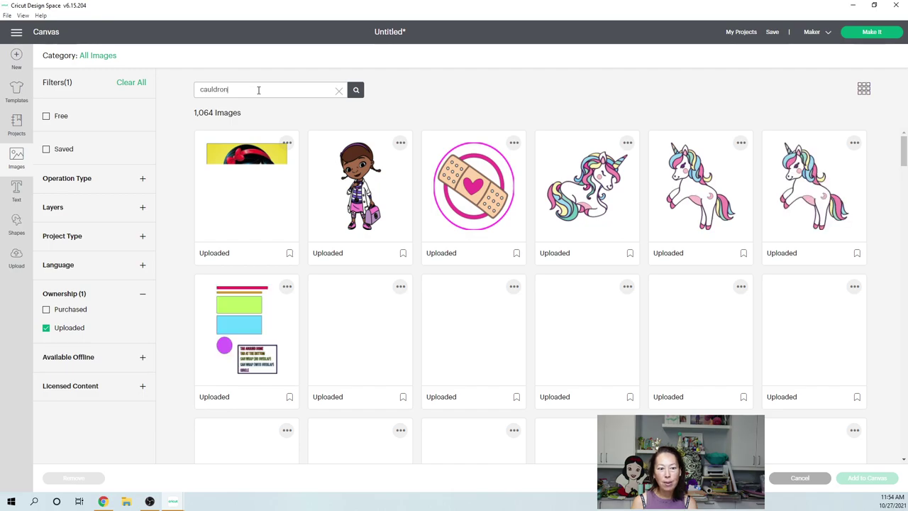
key(Return)
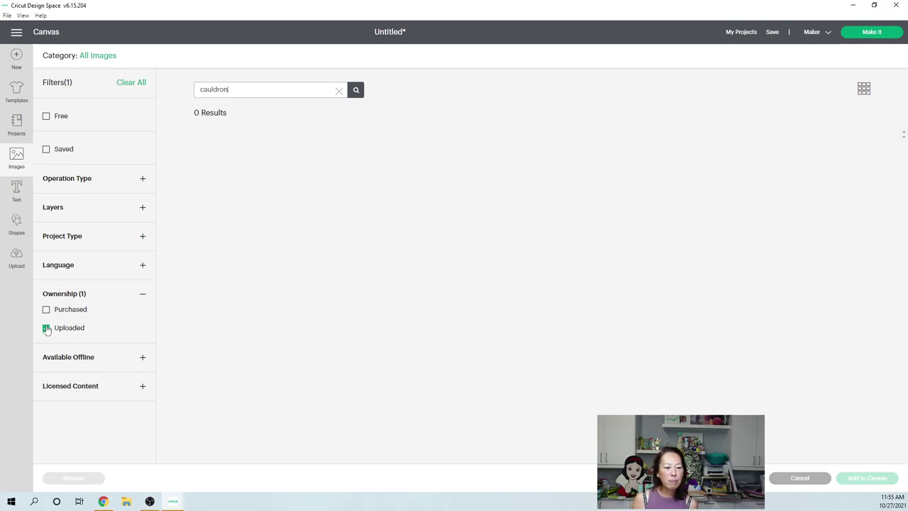
click(46, 328)
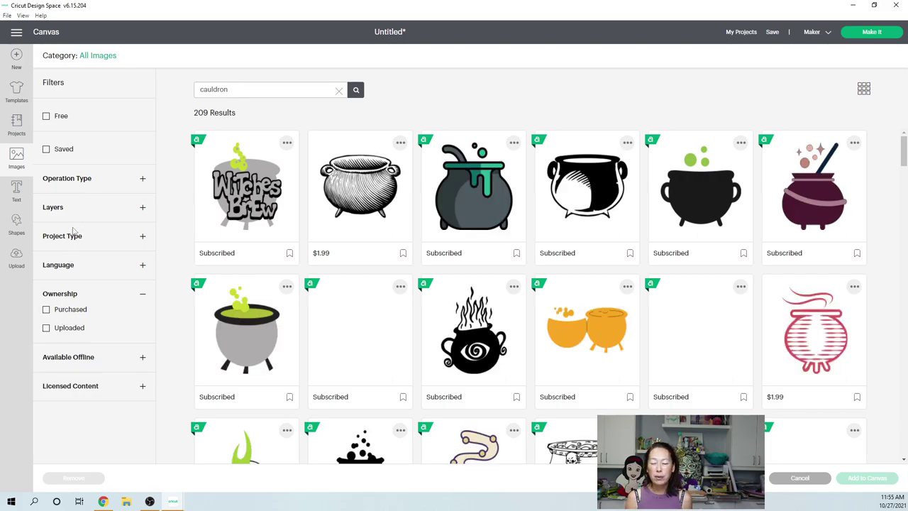
click(699, 194)
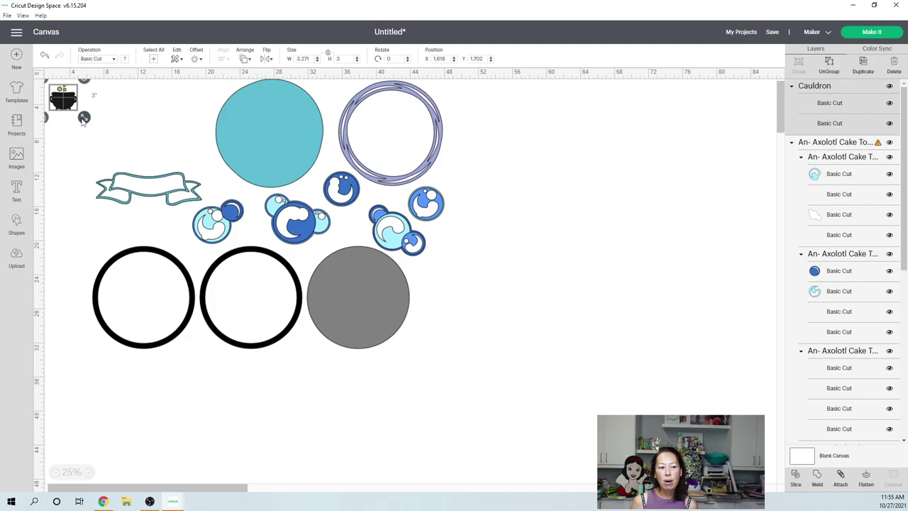
- Enlarge the cauldron to about 15.024 x 13.778 in and park it on the right
drag(84, 118, 169, 203)
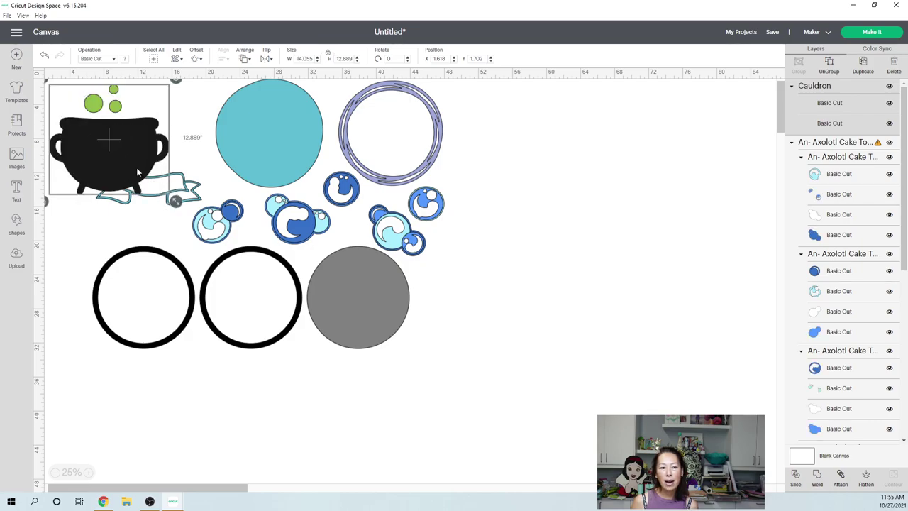
drag(112, 142, 248, 184)
drag(291, 219, 296, 214)
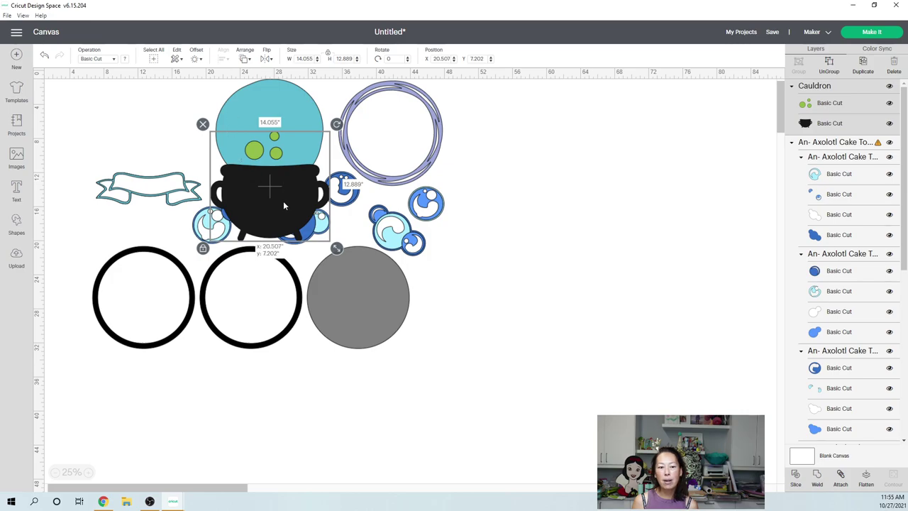
drag(336, 248, 344, 257)
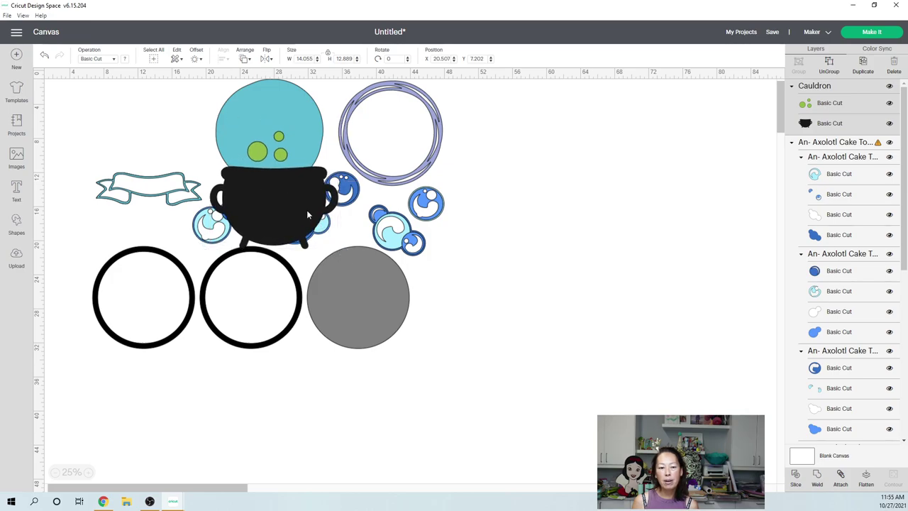
drag(307, 210, 615, 352)
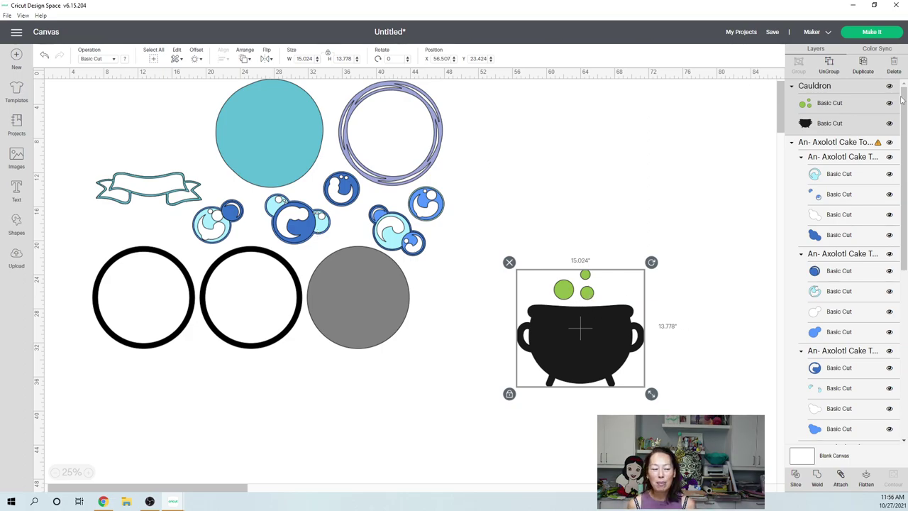
- Delete the cauldron's green bubbles and sync the teal circle, banner outline and lavender ring to existing blues
click(813, 108)
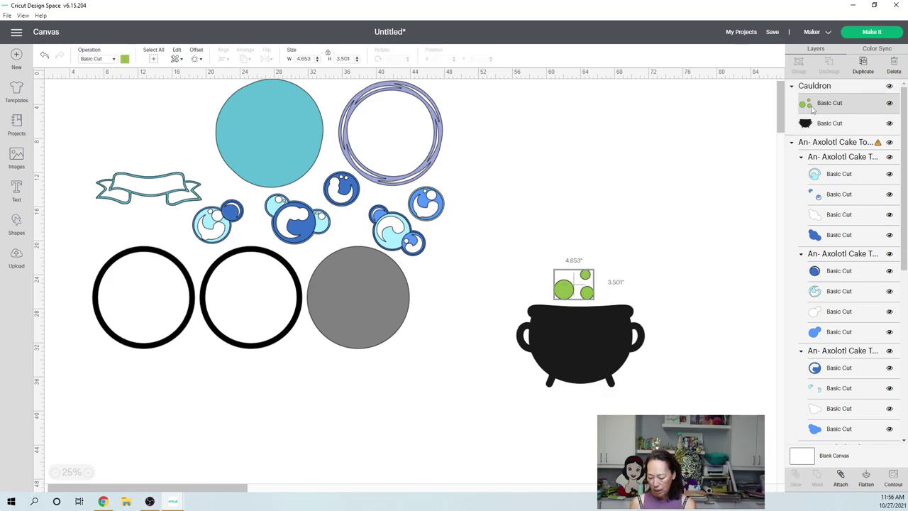
key(Delete)
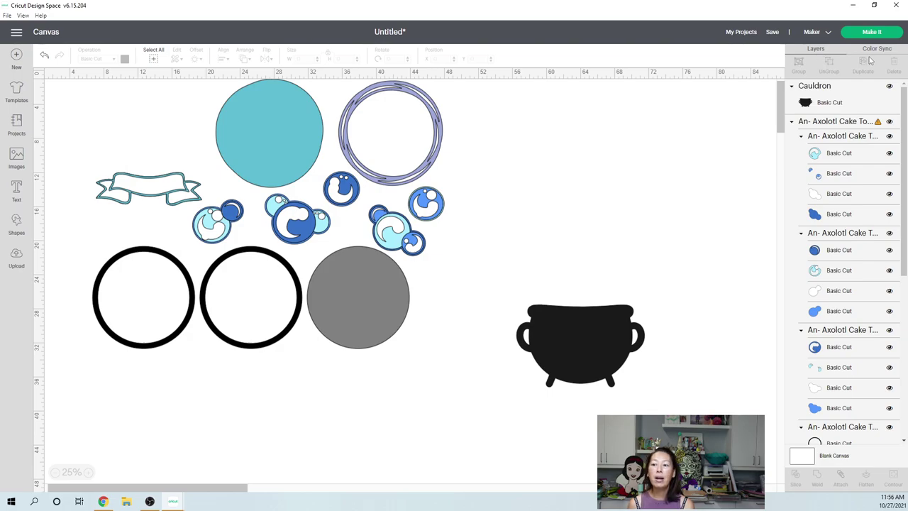
click(878, 50)
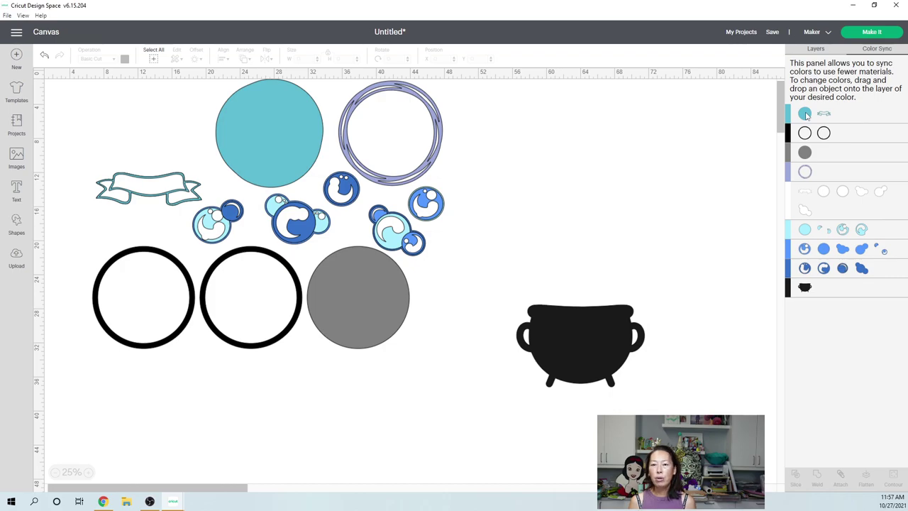
drag(806, 115, 825, 236)
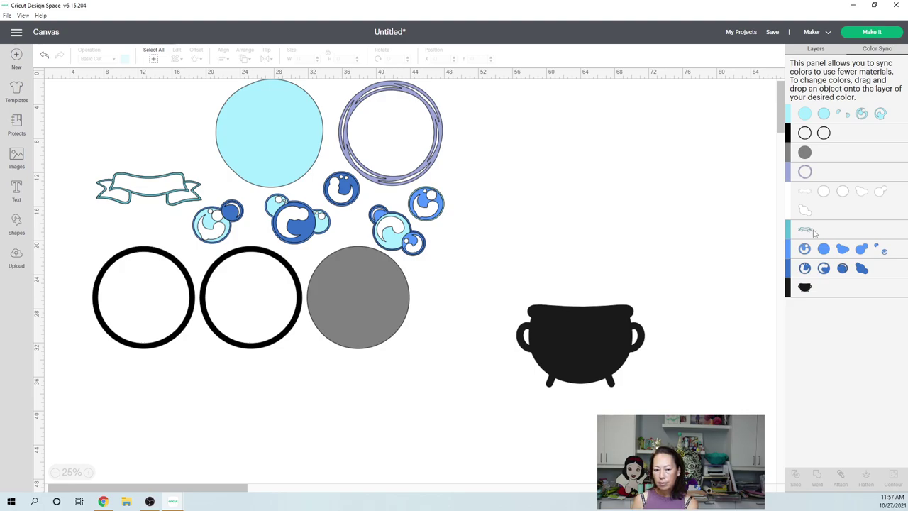
drag(851, 269, 846, 258)
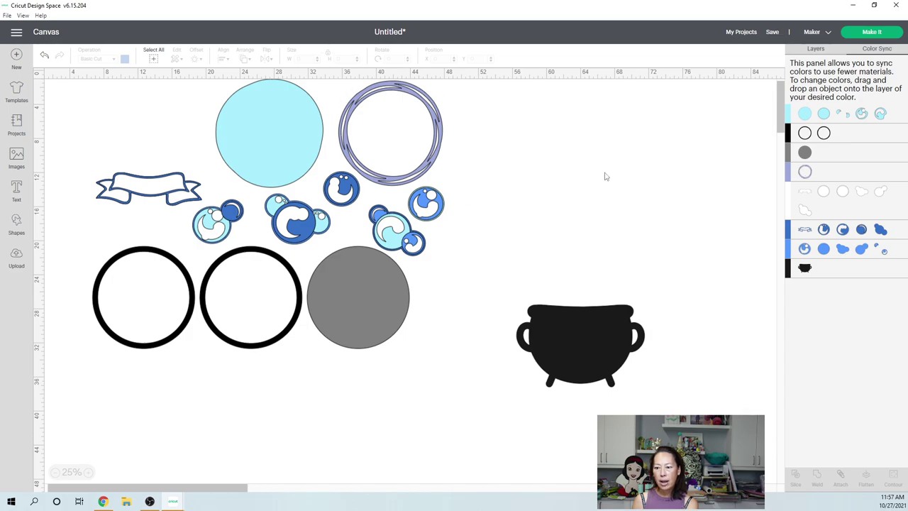
drag(806, 175, 837, 118)
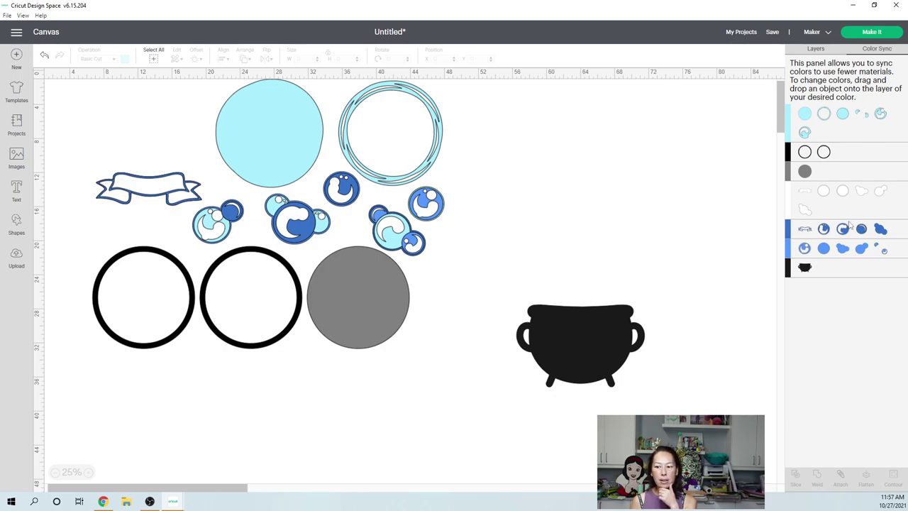
- Move the cauldron over the light-blue circle
click(421, 244)
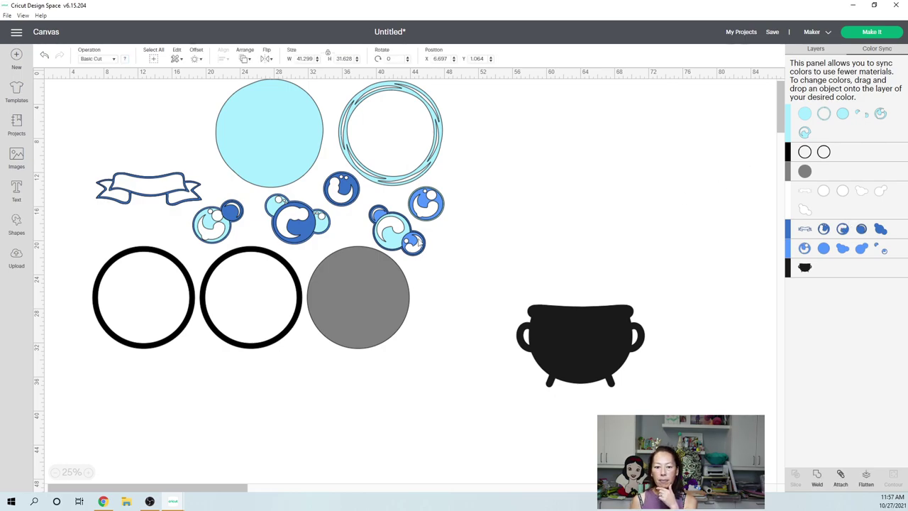
click(817, 49)
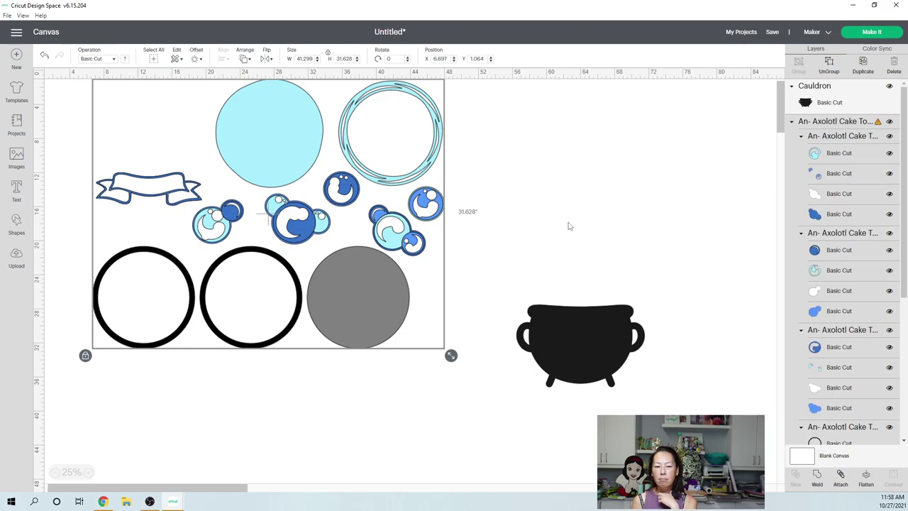
click(571, 321)
drag(571, 321, 267, 202)
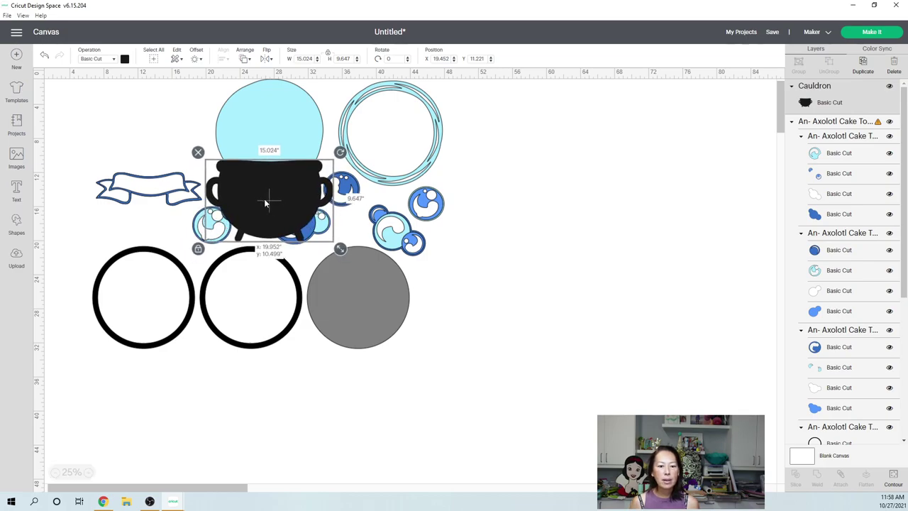
- Scale the whole design down proportionally until the cauldron measures 10.59 x 6.8 in
click(153, 59)
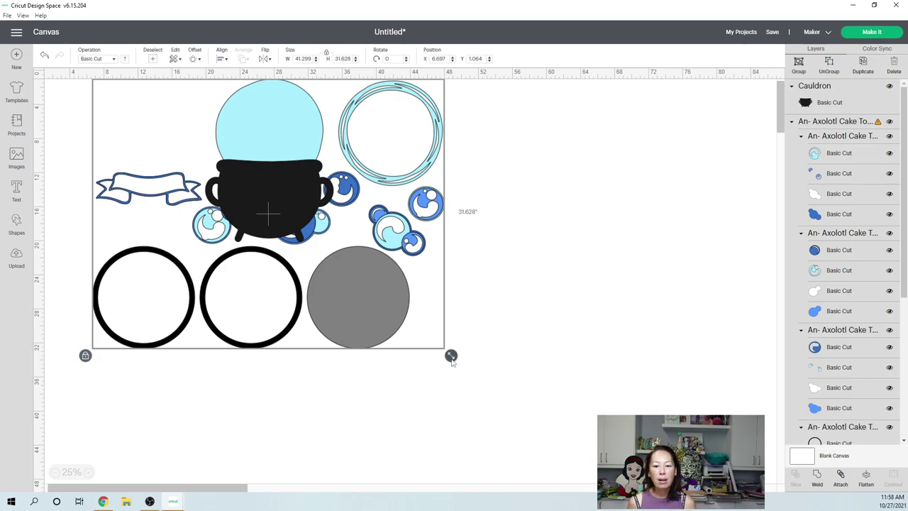
drag(452, 356, 396, 265)
click(440, 254)
click(212, 170)
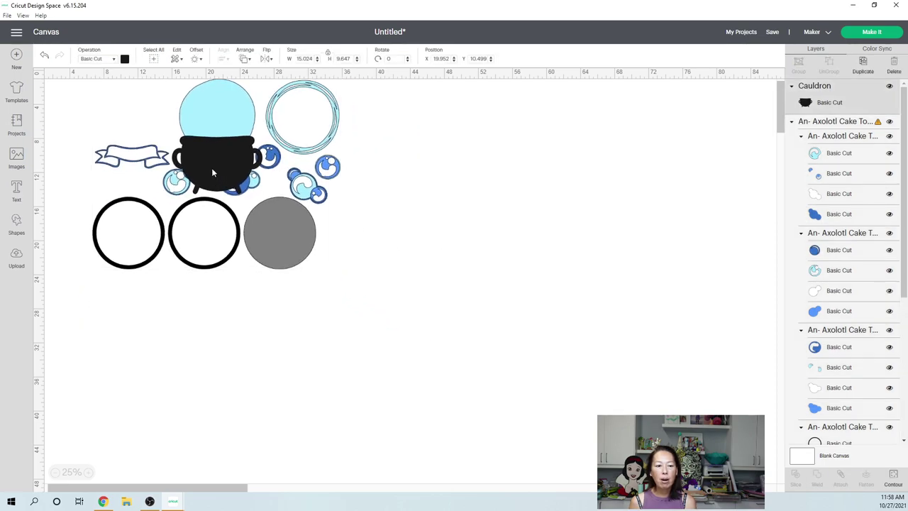
click(222, 163)
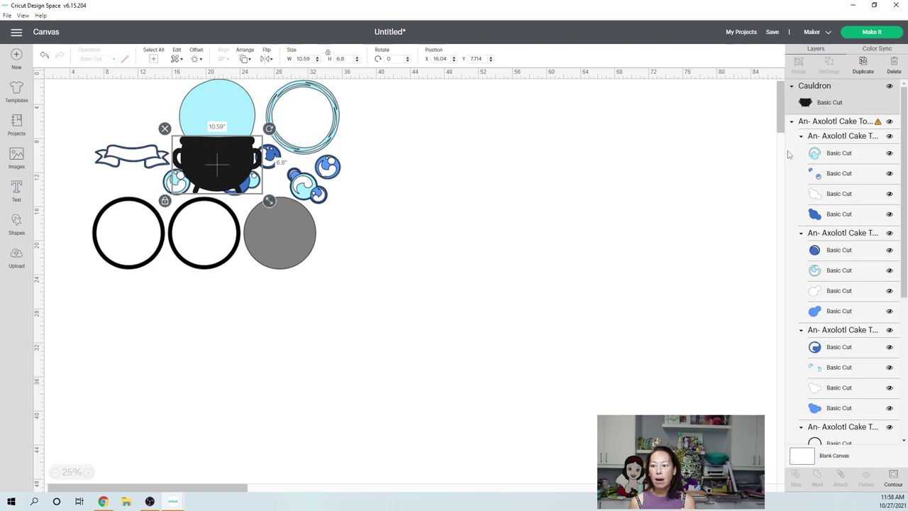
- Ungroup the topper pieces and move the cauldron down to empty canvas
click(840, 122)
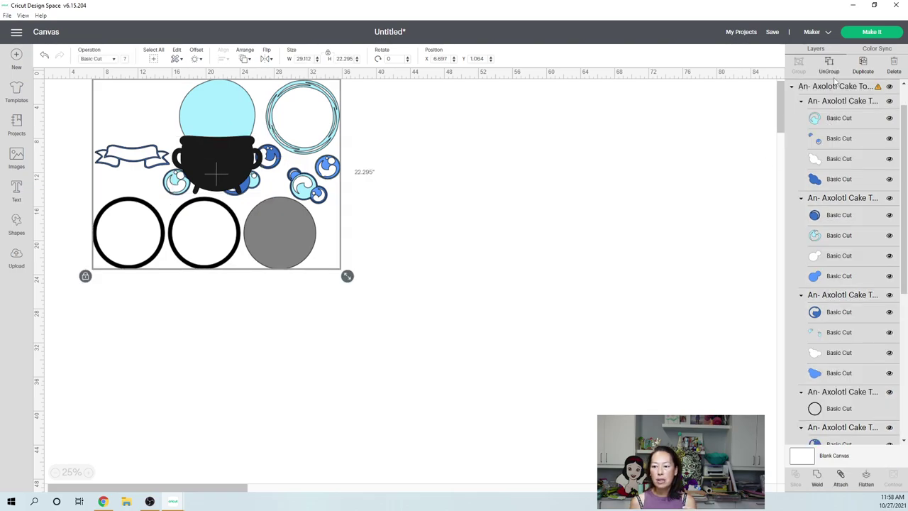
click(831, 63)
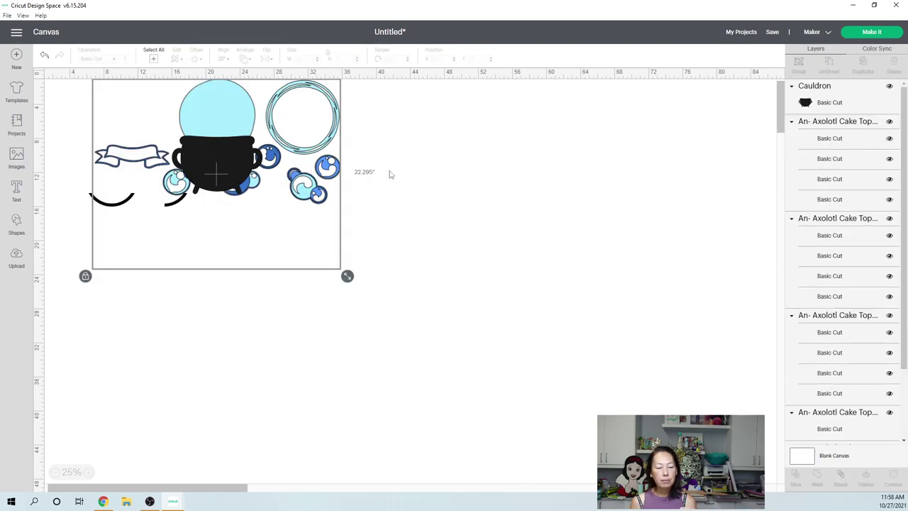
click(208, 146)
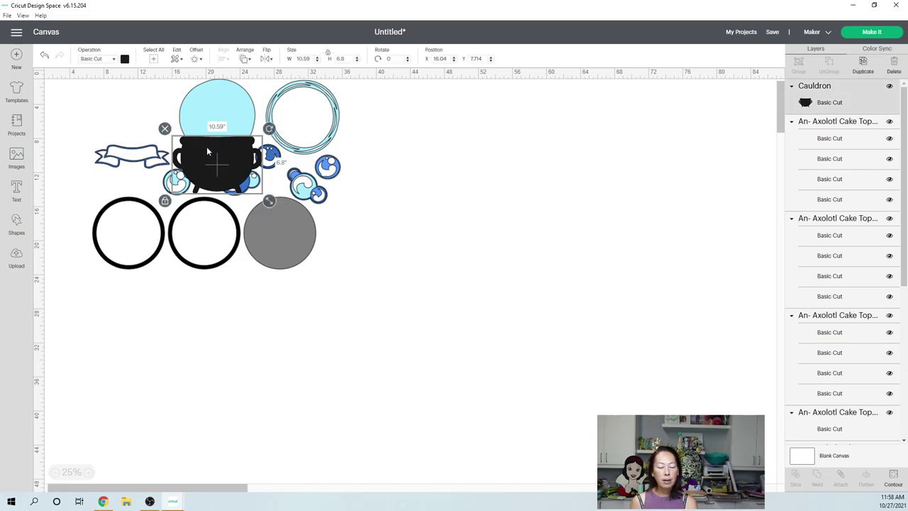
drag(208, 145, 213, 372)
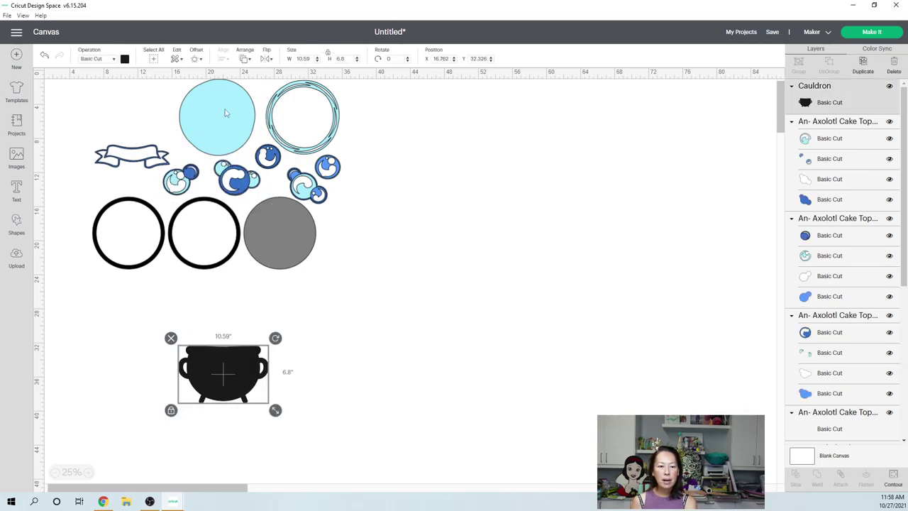
- Seat the light-blue circle on the cauldron's top, undoing a trial resize of both
drag(226, 114, 235, 321)
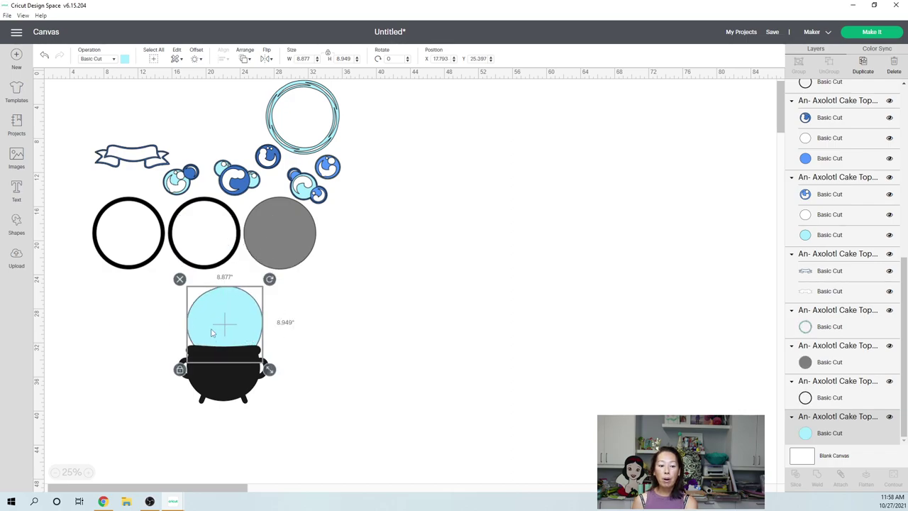
drag(307, 423, 175, 326)
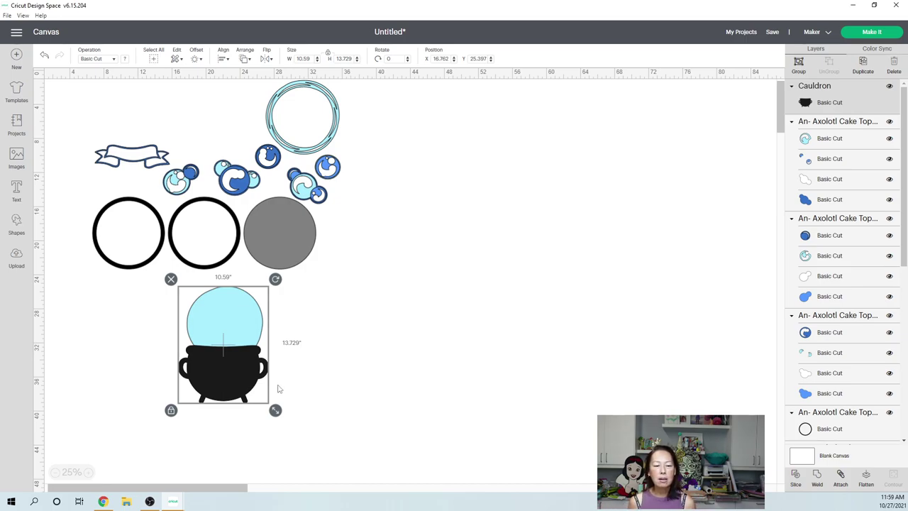
drag(275, 410, 249, 381)
click(201, 347)
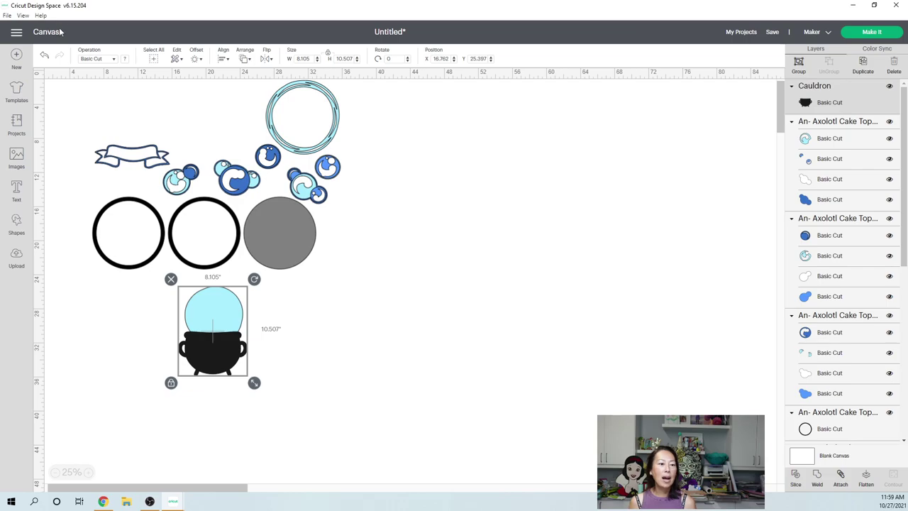
key(ctrl+z)
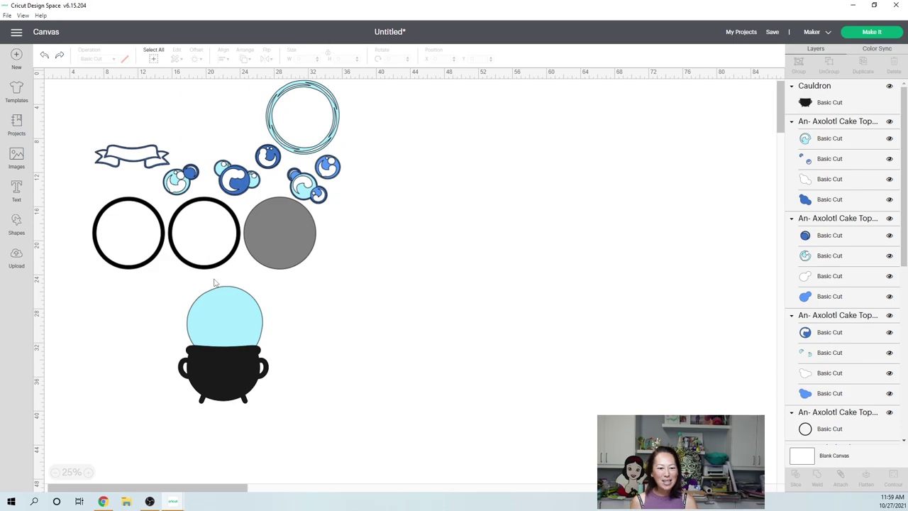
key(ctrl+z)
drag(219, 122, 223, 327)
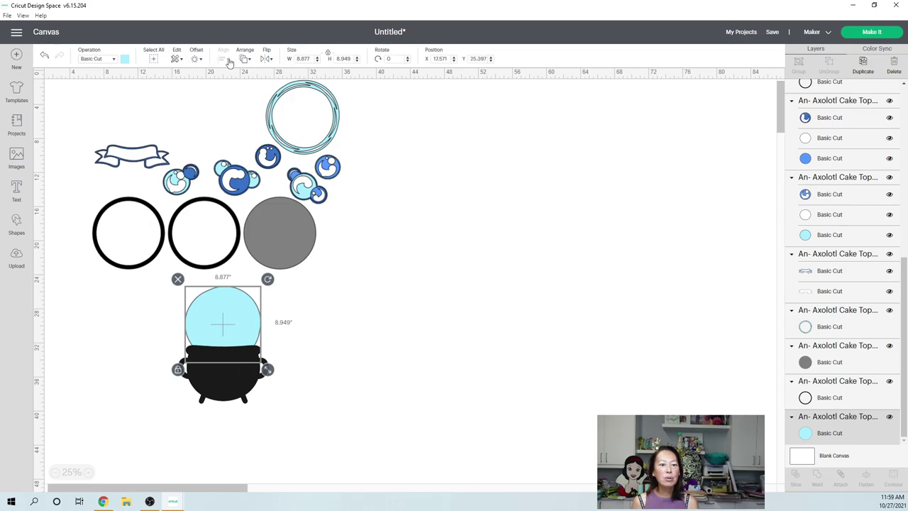
- Shrink the whole layout proportionally by dragging the selection's corner handle inward
click(153, 57)
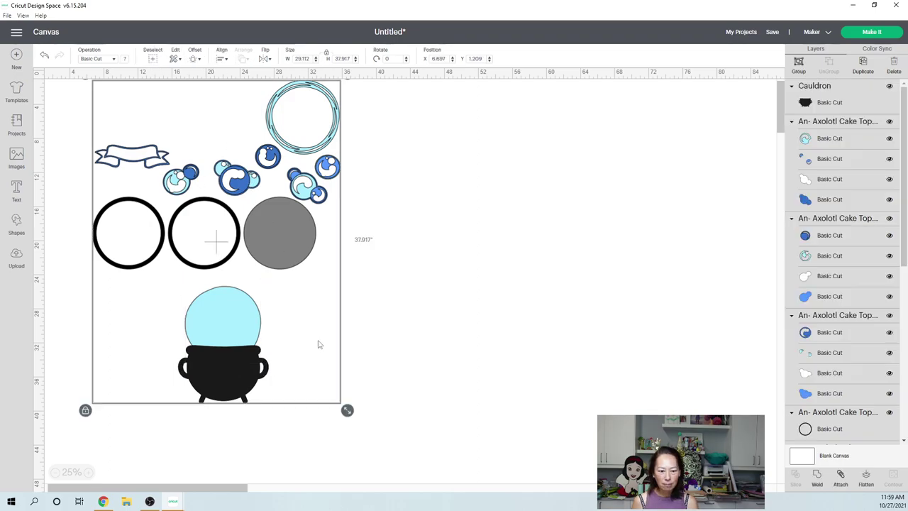
drag(348, 414, 305, 369)
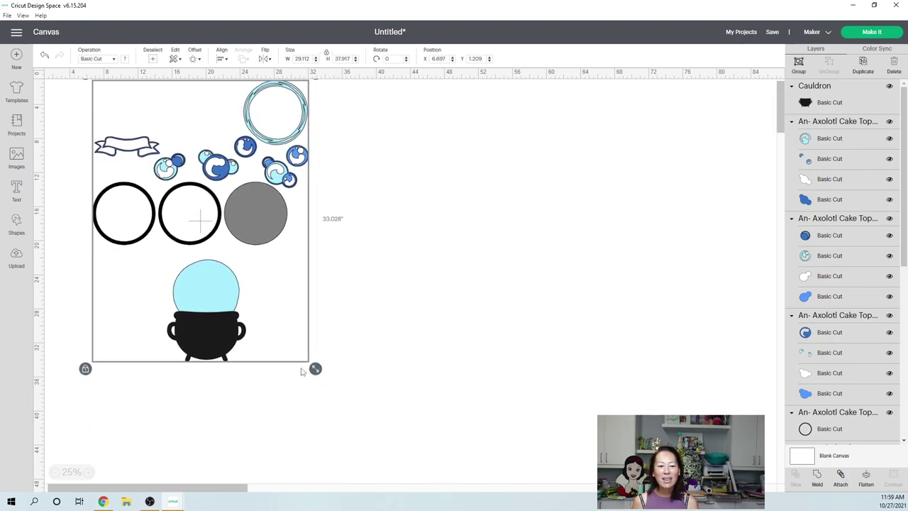
click(397, 304)
click(196, 327)
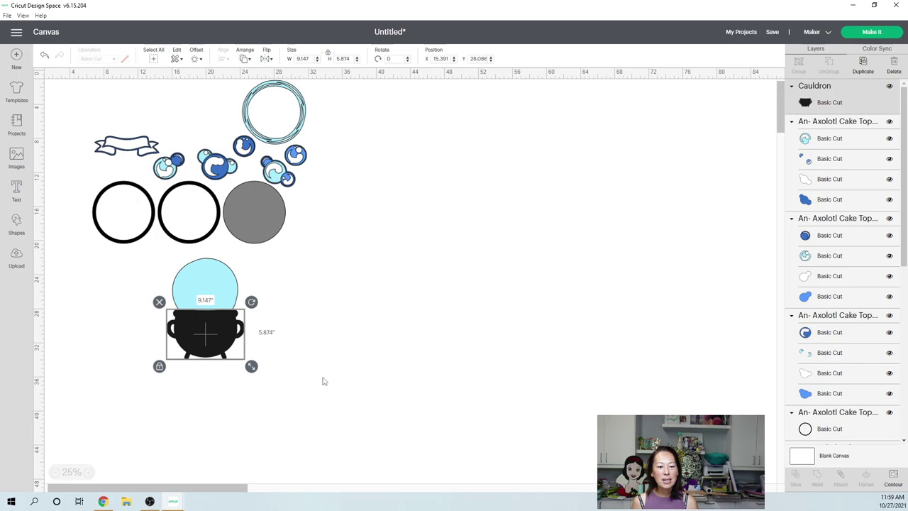
drag(300, 388, 175, 296)
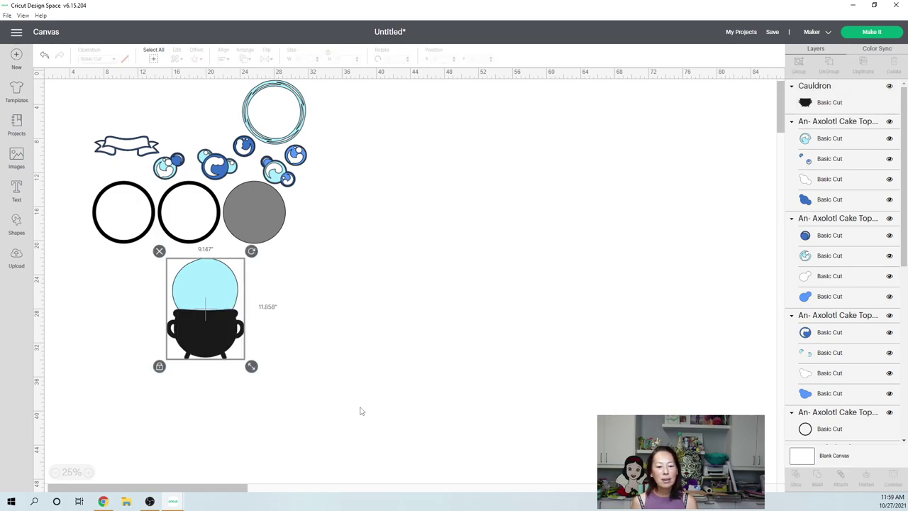
drag(360, 408, 86, 102)
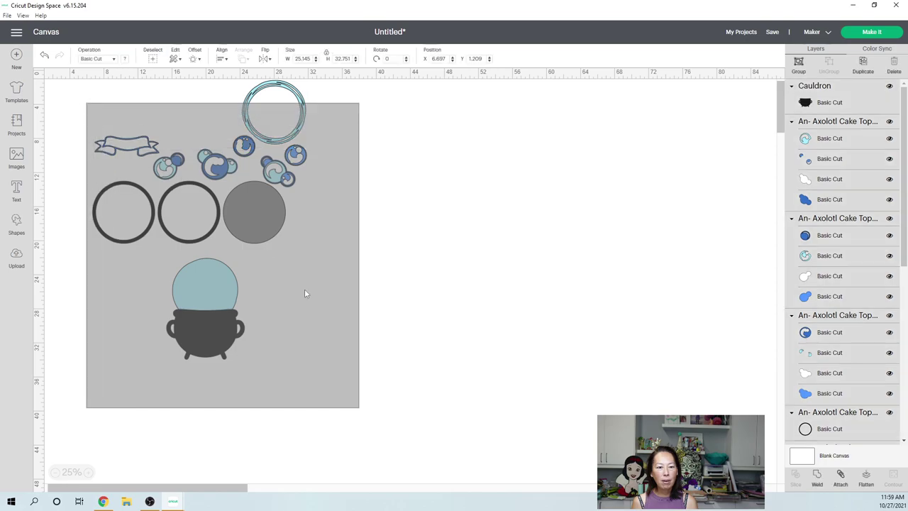
drag(313, 365, 298, 345)
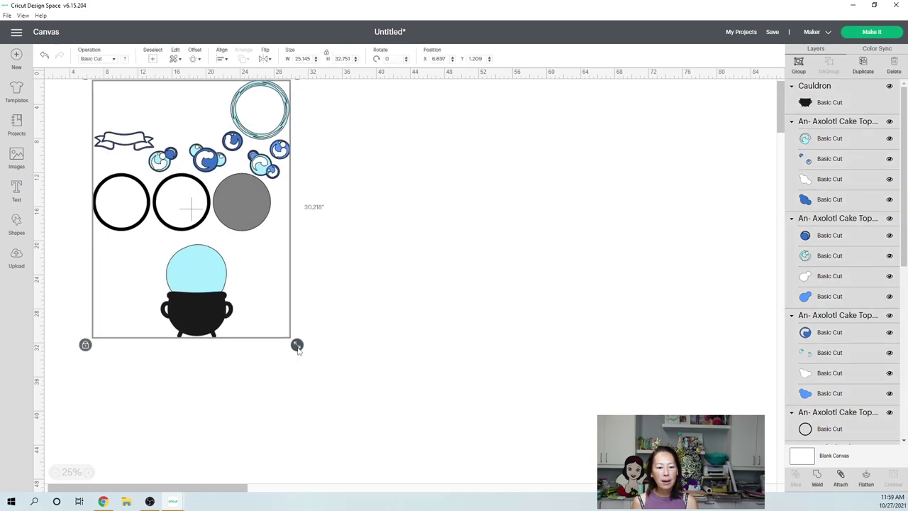
click(372, 339)
- Select the cauldron and its dome, then zoom to 75% to check the 8.387 x 10.873 size
drag(265, 375, 152, 278)
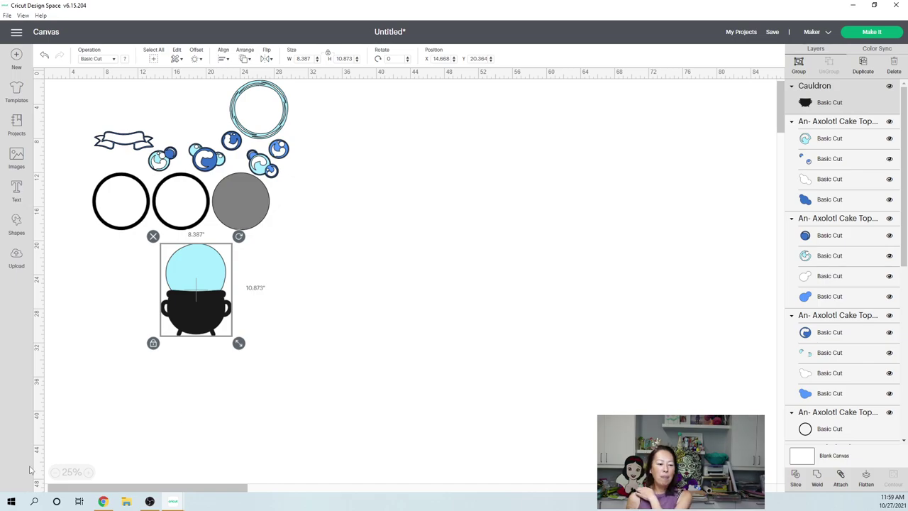
click(88, 474)
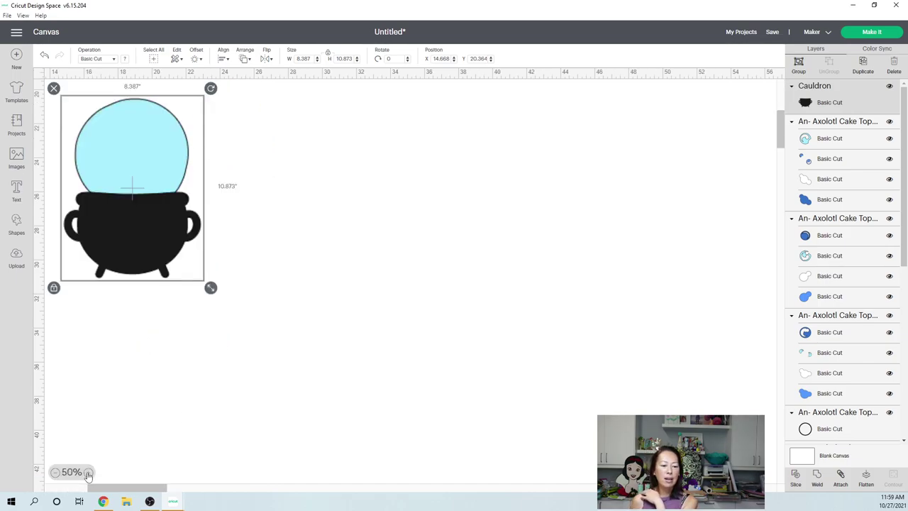
click(88, 473)
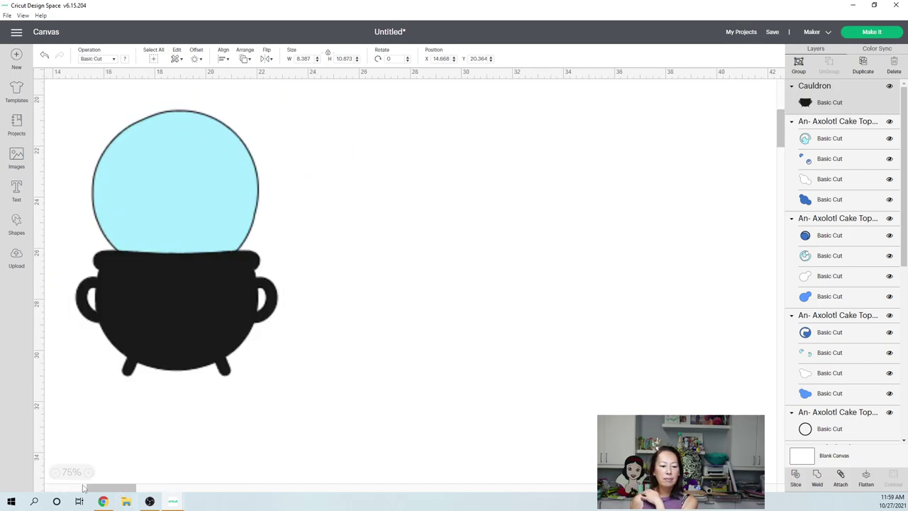
drag(84, 488, 41, 486)
scroll(121, 417, up, 8)
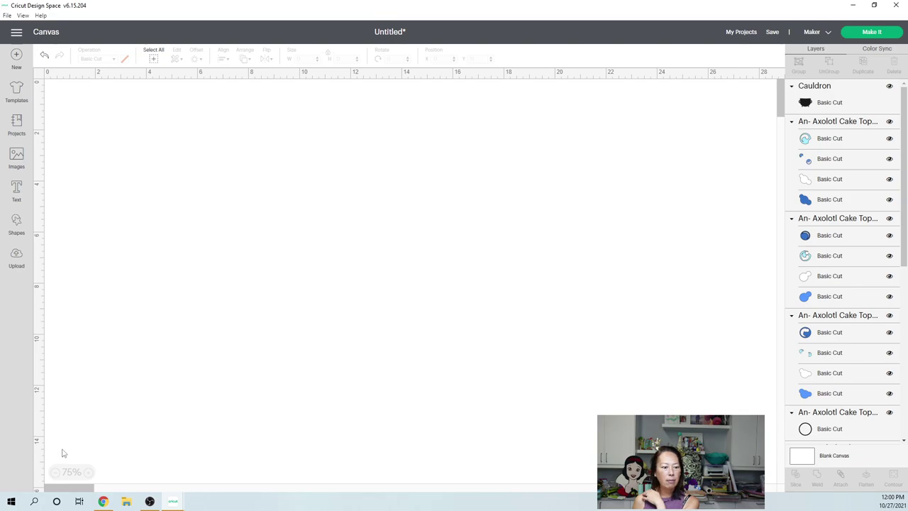
- Recolour the large light-blue ring to light green
click(317, 291)
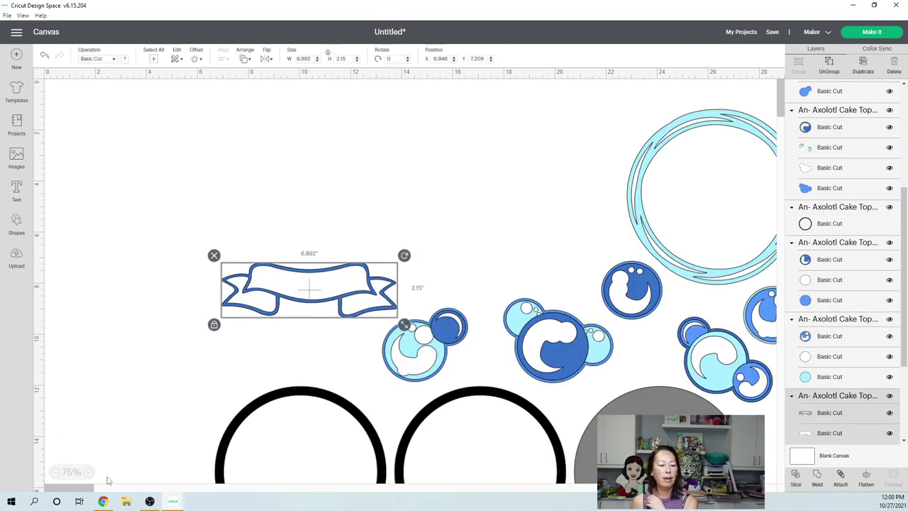
click(55, 473)
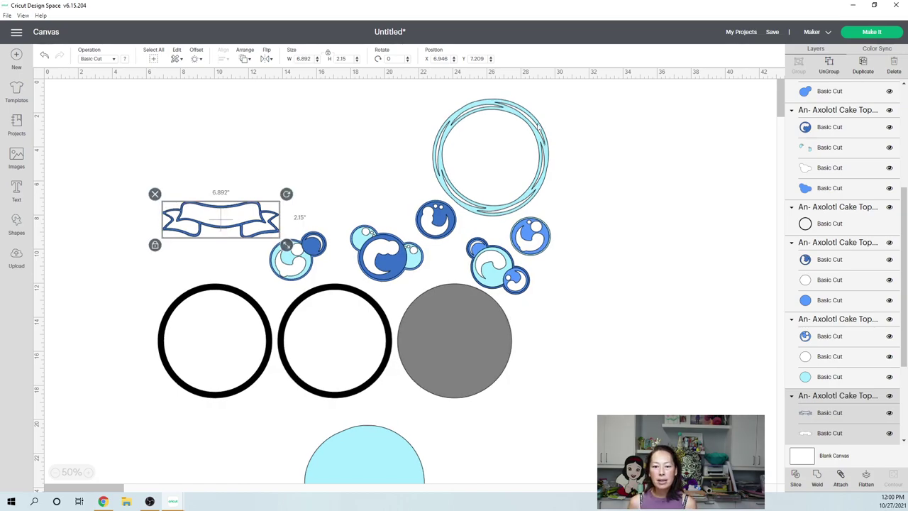
click(490, 157)
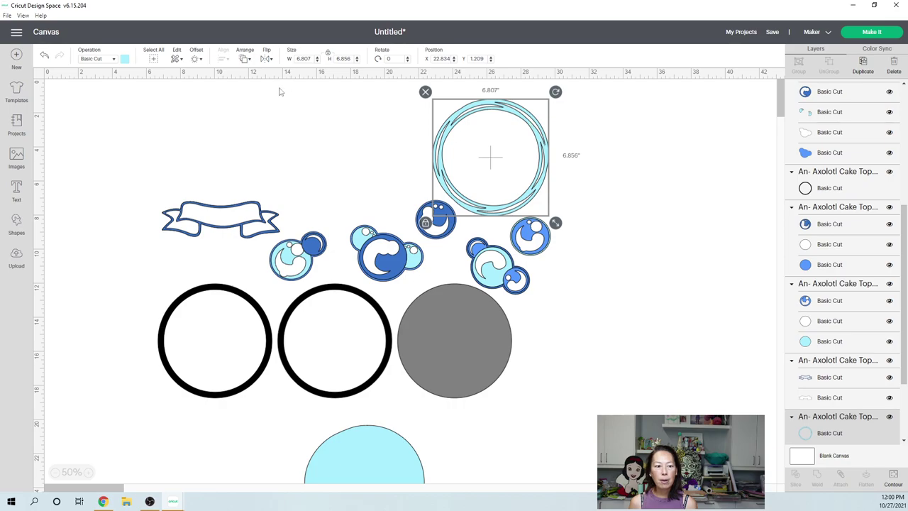
click(125, 59)
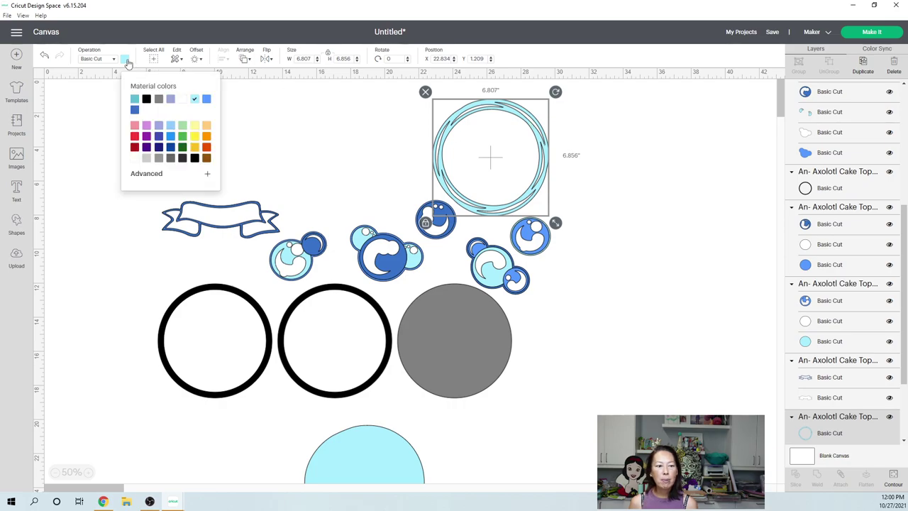
click(183, 128)
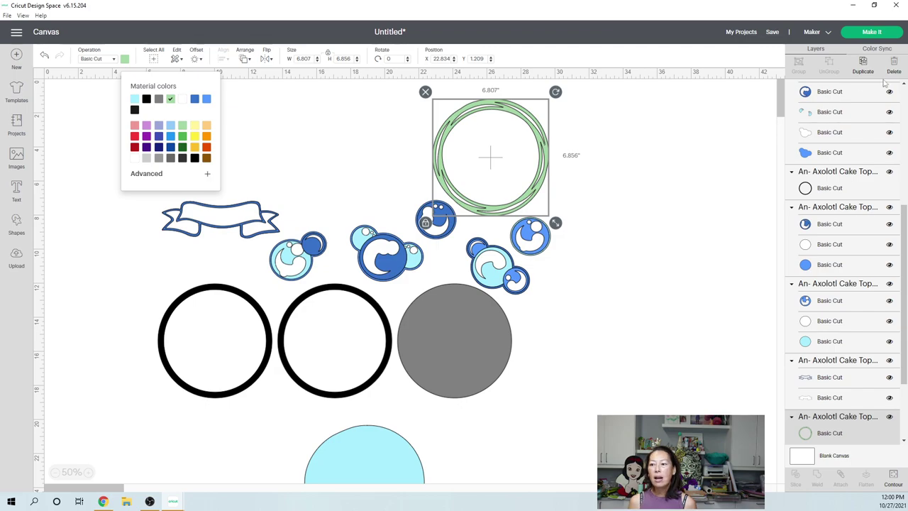
- In Color Sync, merge two light-blue bubble pieces into the light-green colour
click(878, 48)
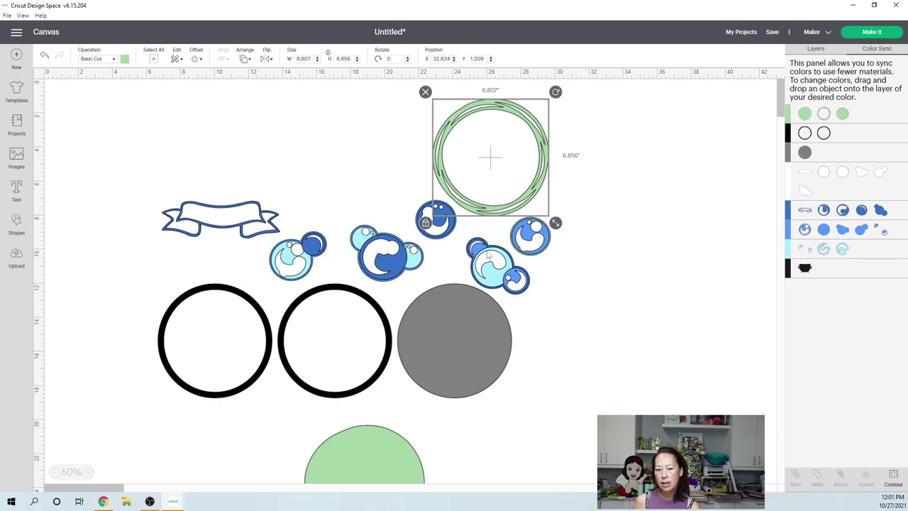
drag(828, 250, 860, 117)
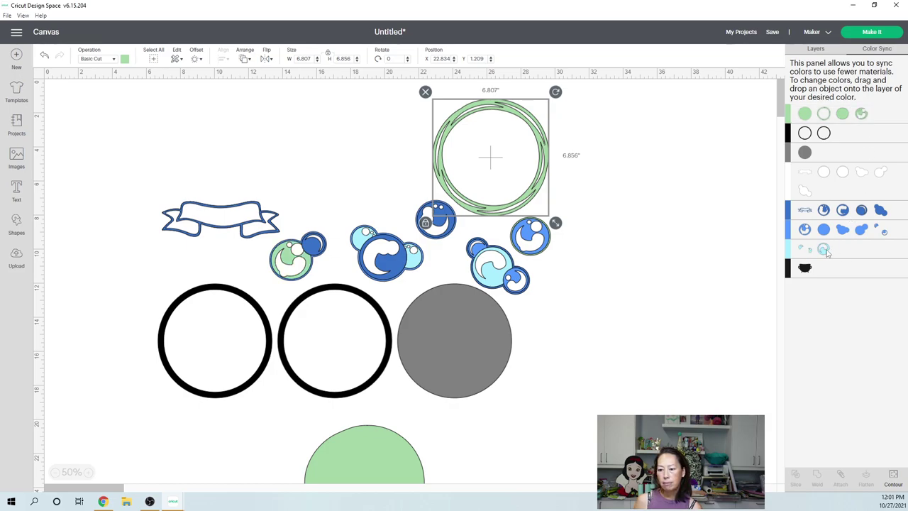
drag(836, 253, 859, 117)
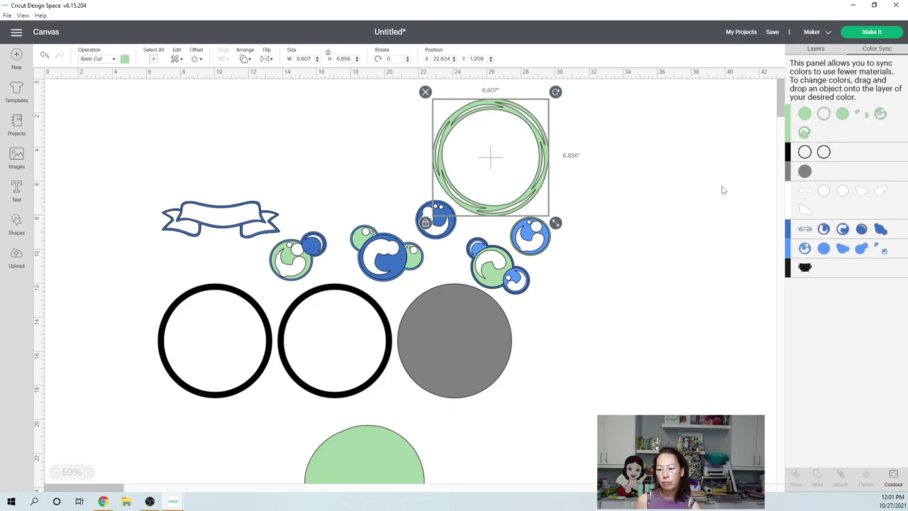
- Make the blue bubble's top layer green
click(533, 245)
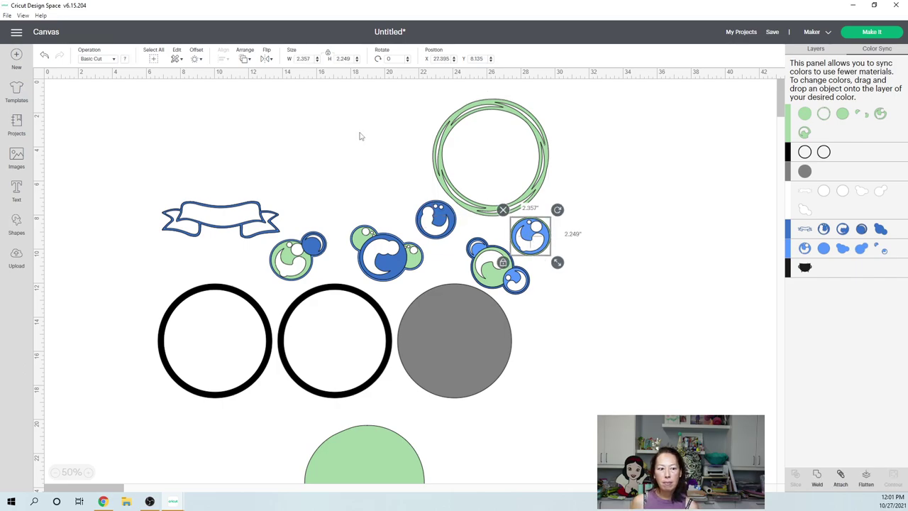
click(822, 49)
scroll(835, 193, down, 1)
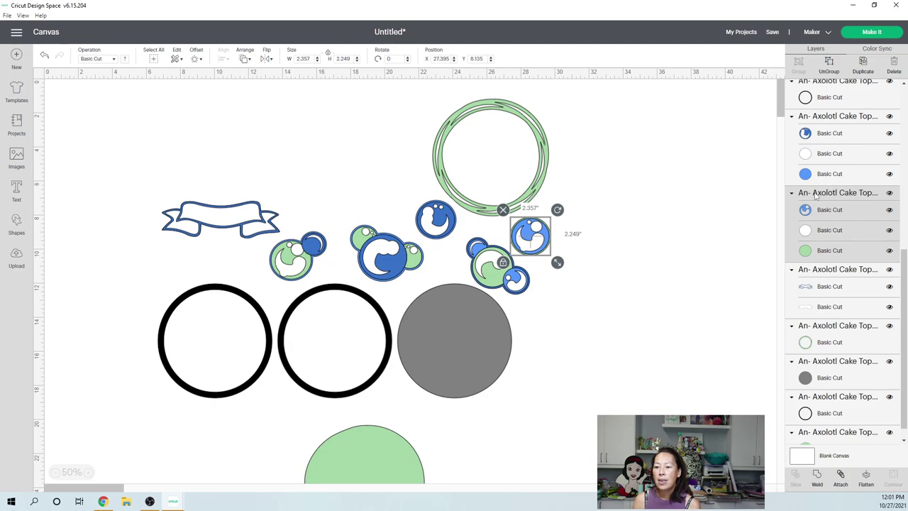
click(814, 208)
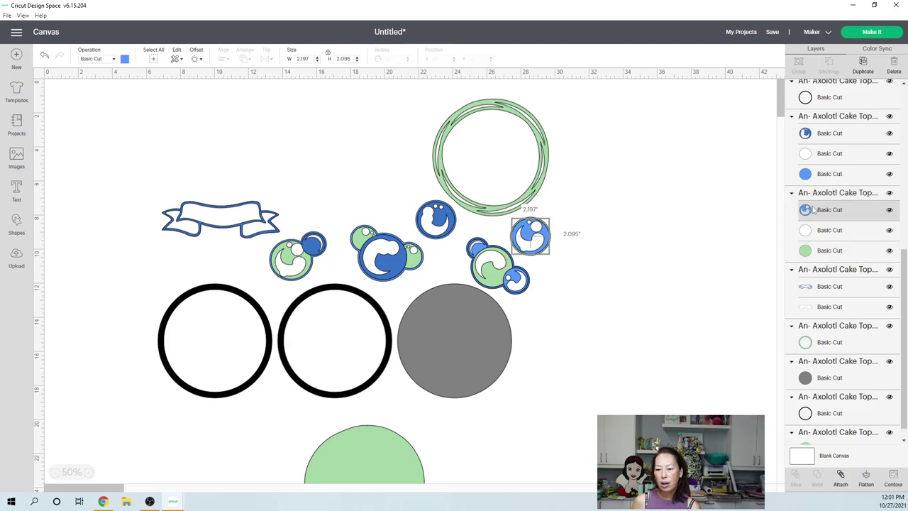
click(124, 58)
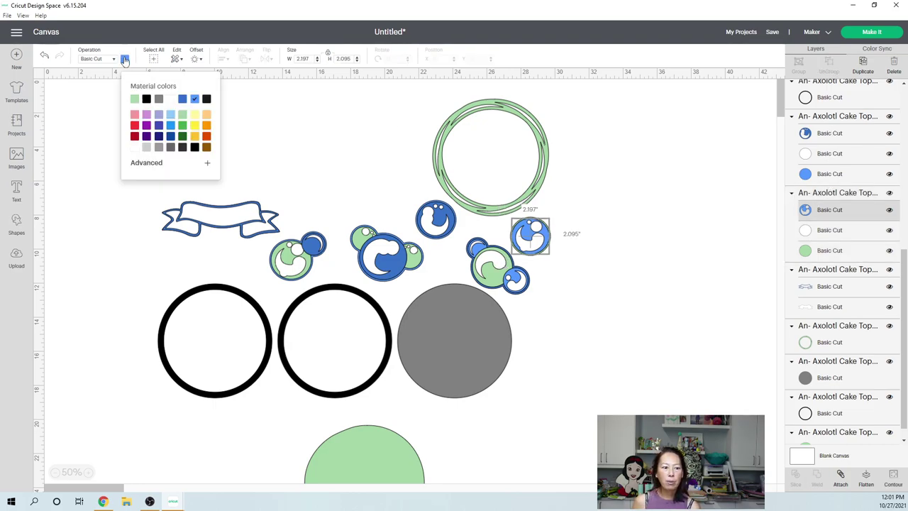
click(183, 126)
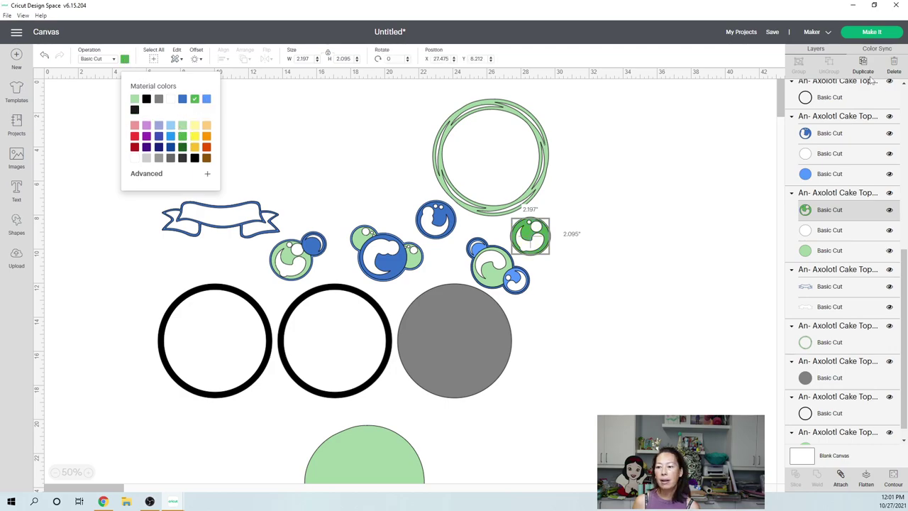
- In Color Sync, merge the remaining blue circle and medium-blue pieces into green
click(872, 51)
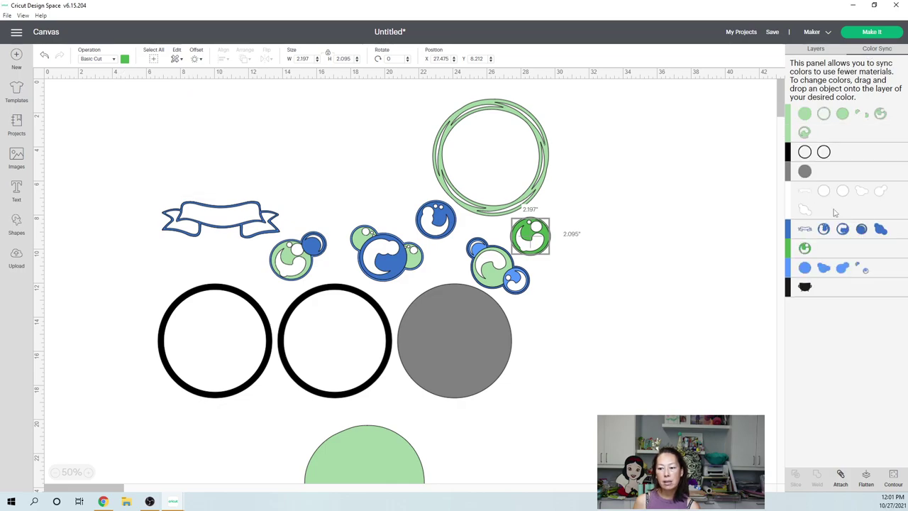
drag(804, 275, 820, 250)
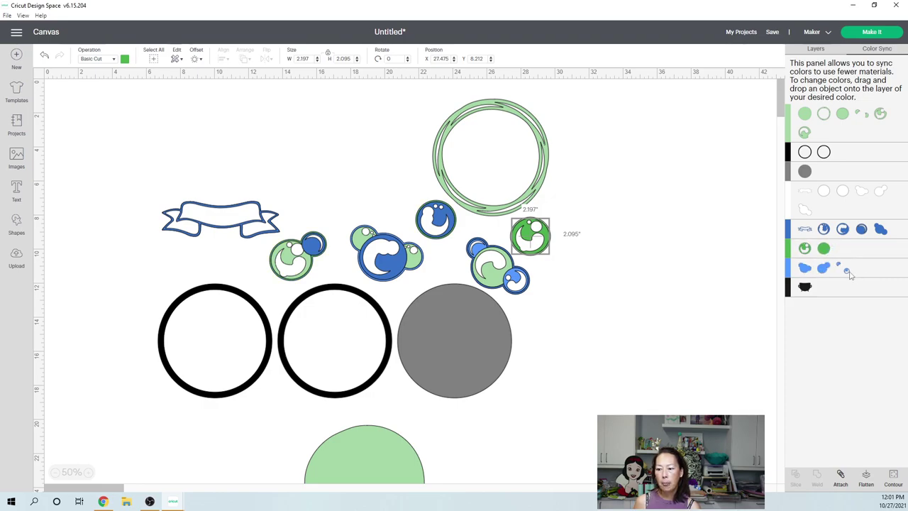
drag(831, 273, 826, 250)
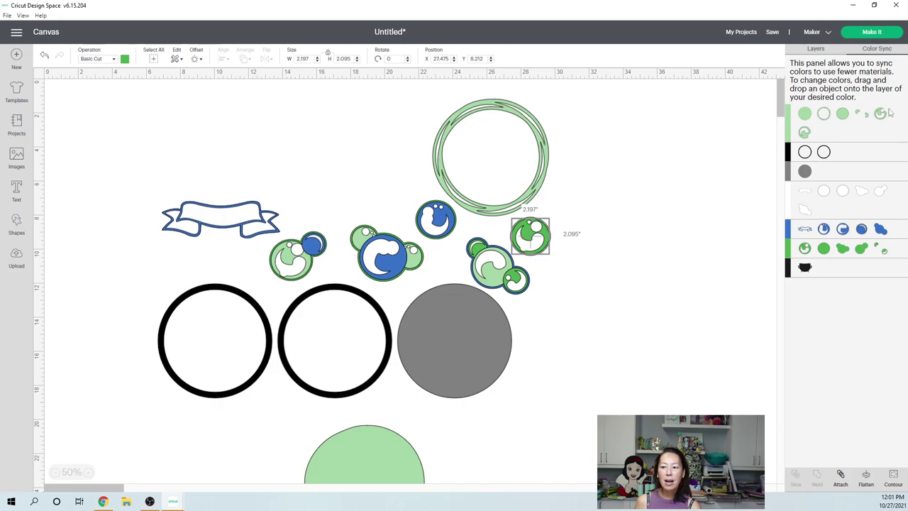
- Fill the banner dark green with a white inner layer
click(817, 50)
scroll(844, 235, down, 3)
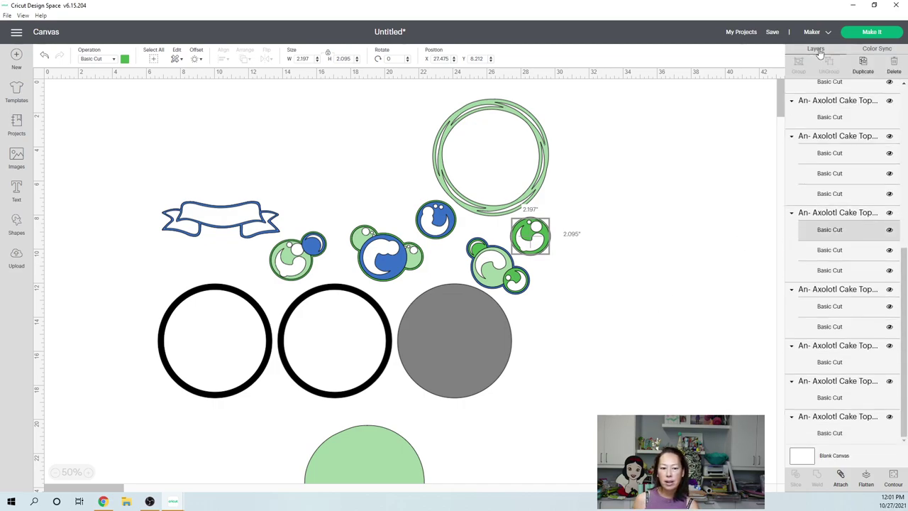
click(210, 218)
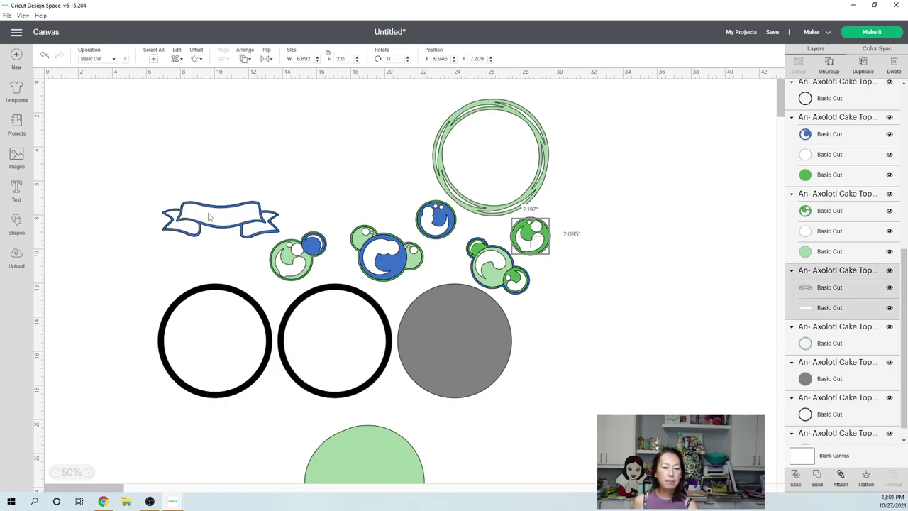
click(126, 59)
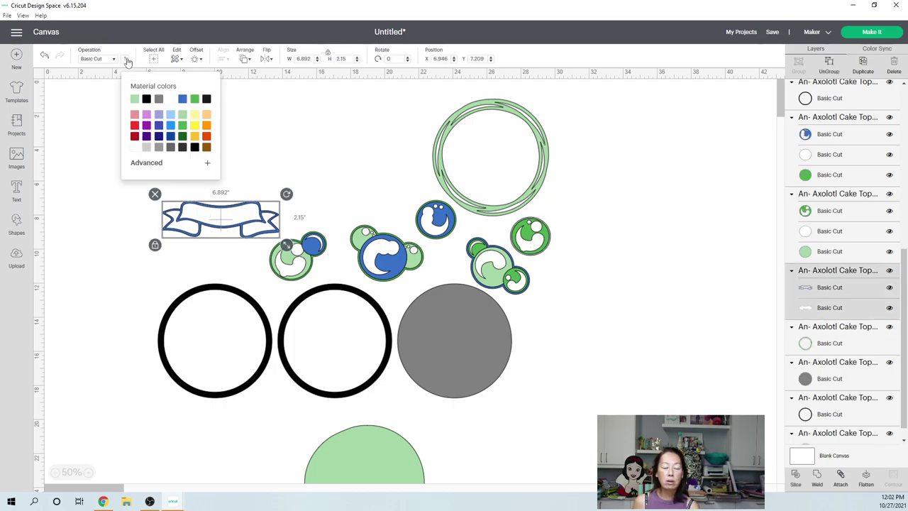
click(182, 138)
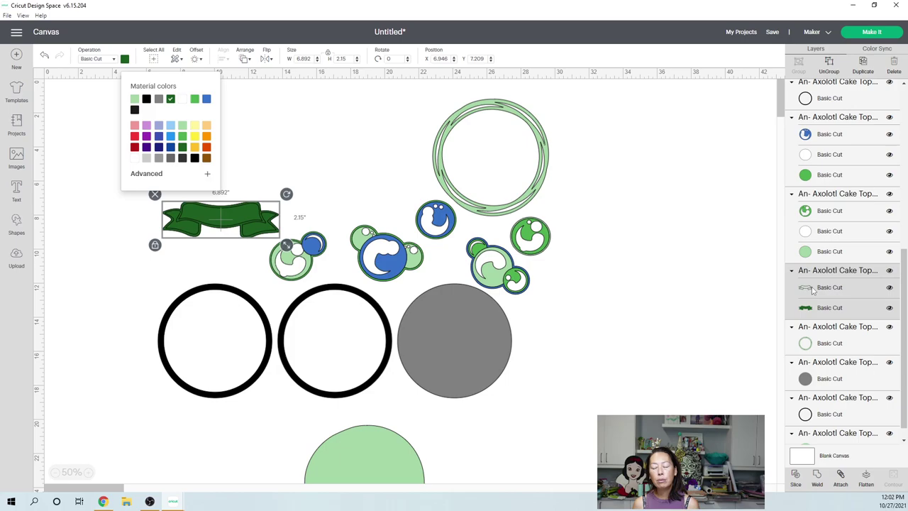
click(826, 312)
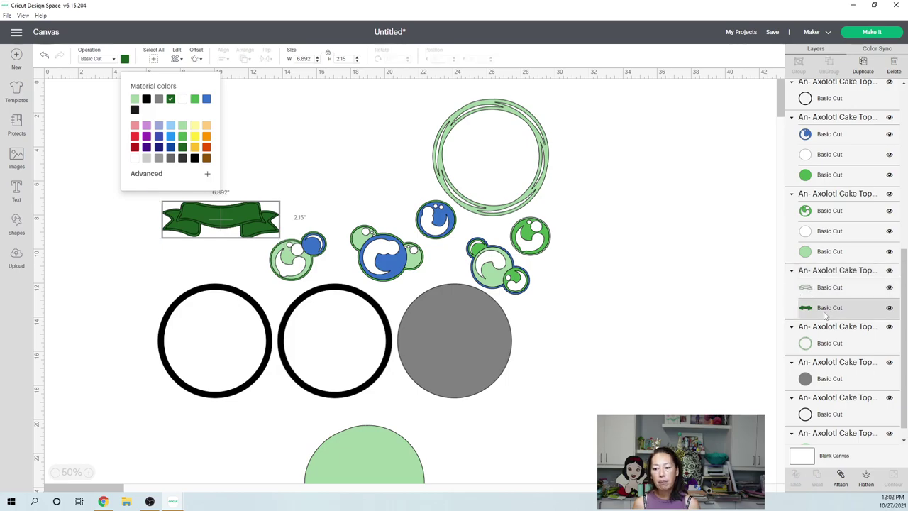
click(183, 100)
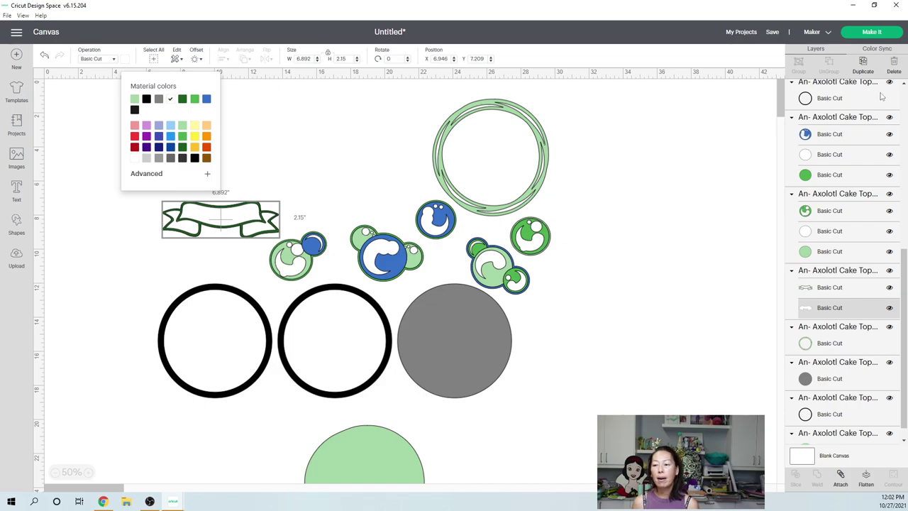
- In Color Sync, move the blue bubble pieces into the dark-green colour
click(875, 49)
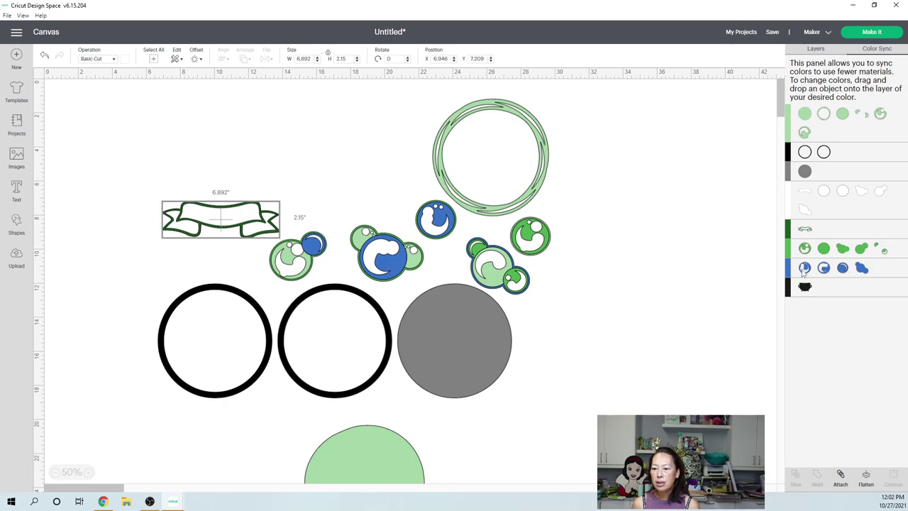
drag(805, 267, 807, 228)
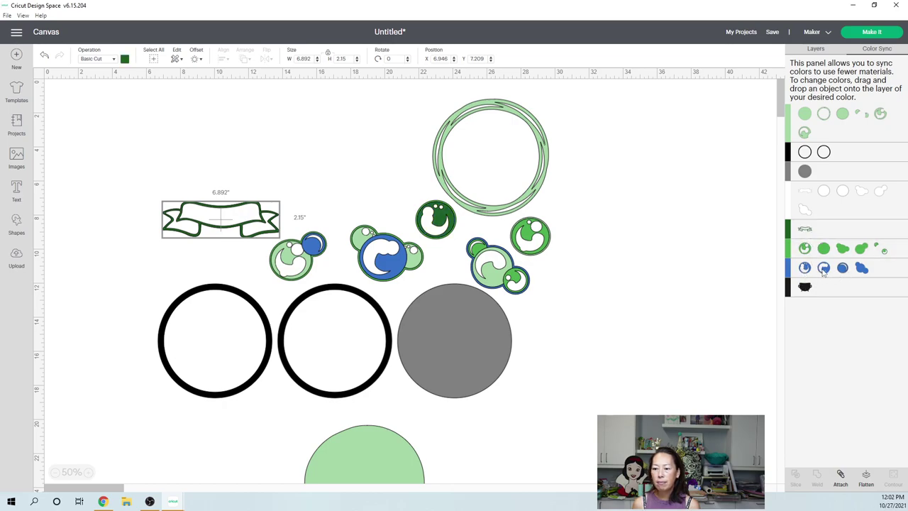
drag(824, 273, 857, 229)
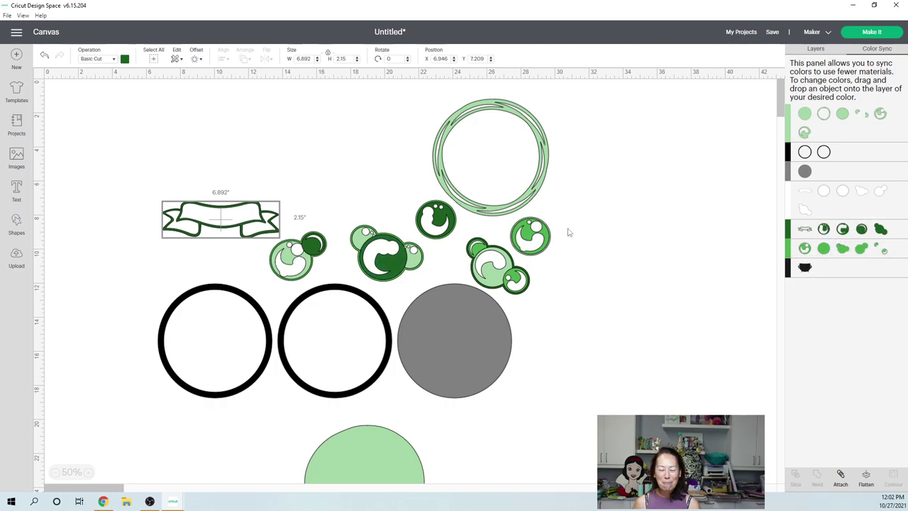
scroll(568, 247, down, 2)
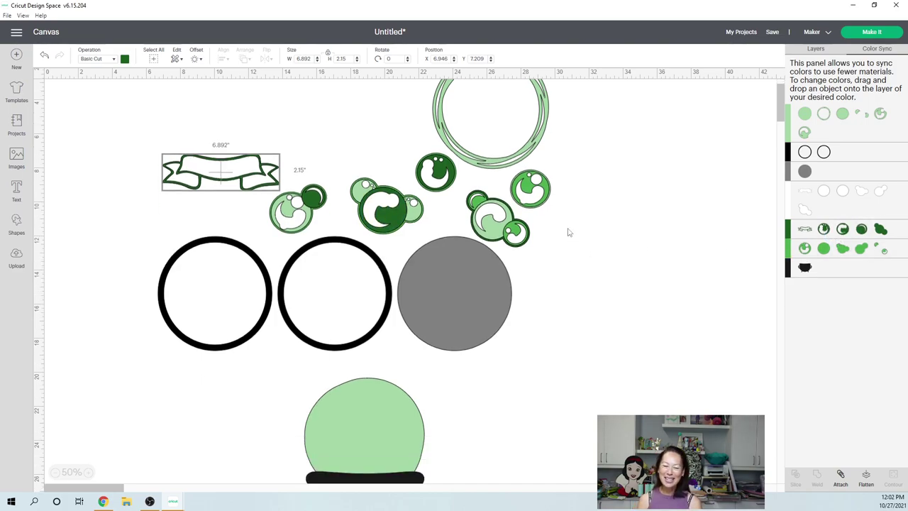
- At 25% zoom, arrange the five bubble clusters on top of the cauldron's light-green globe
click(567, 232)
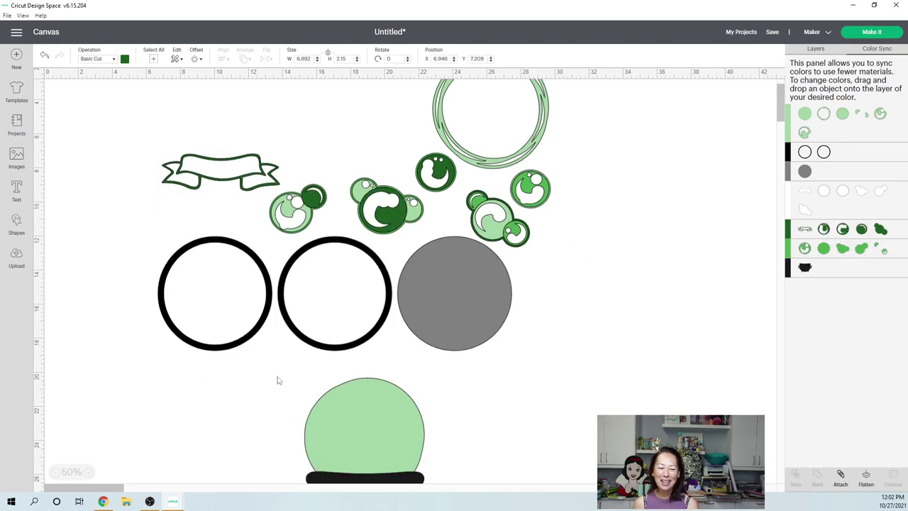
click(56, 473)
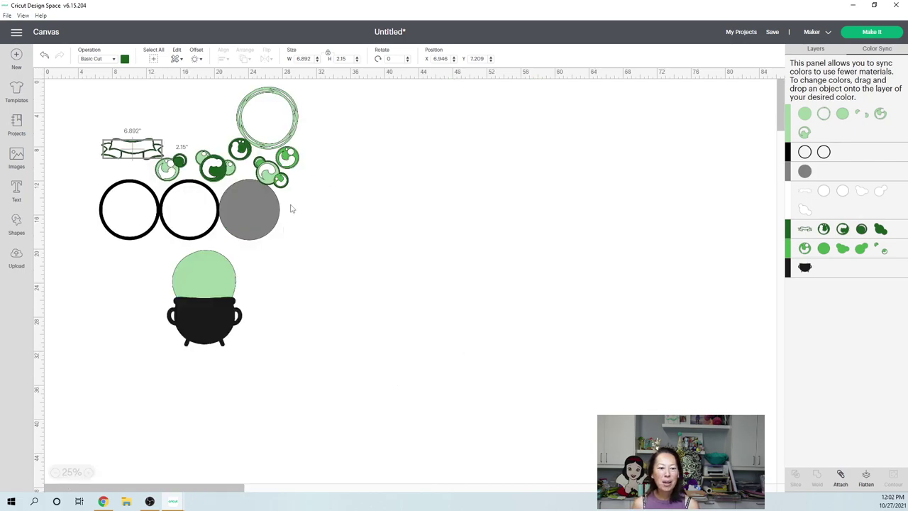
drag(222, 168, 235, 258)
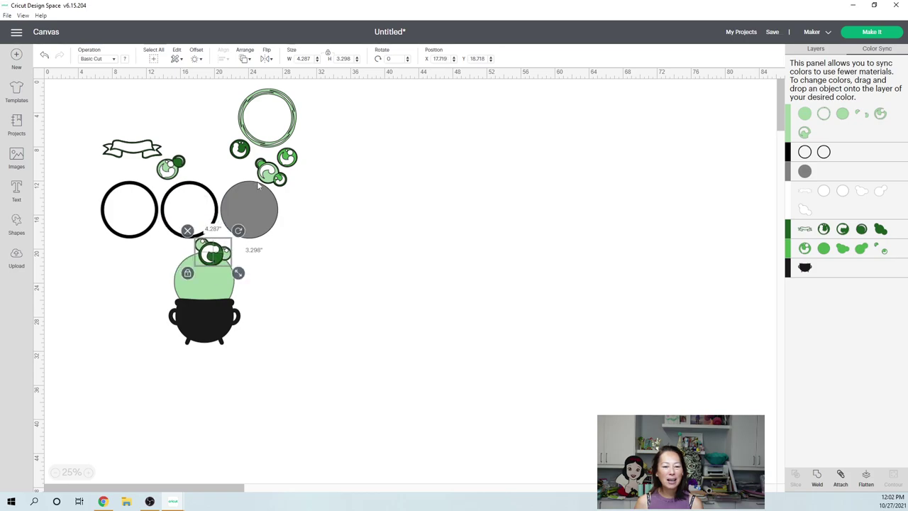
drag(272, 172, 229, 273)
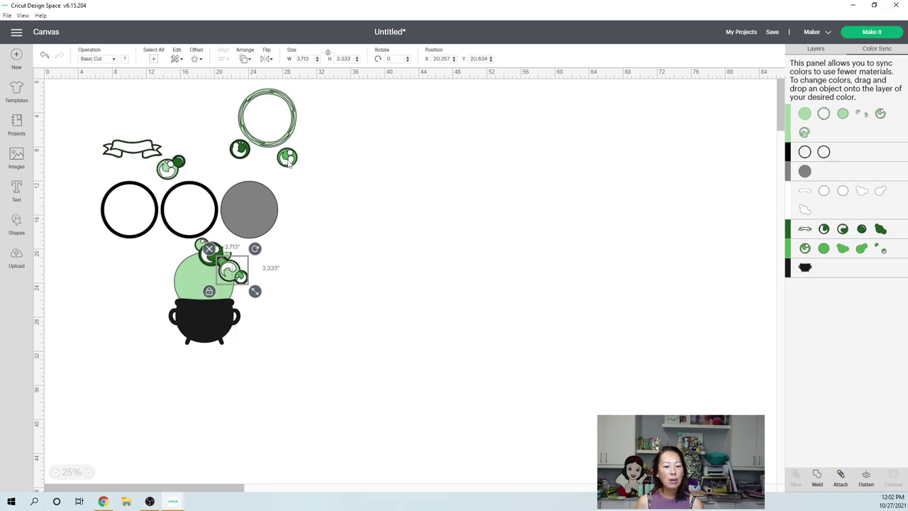
drag(287, 158, 188, 270)
drag(246, 150, 250, 219)
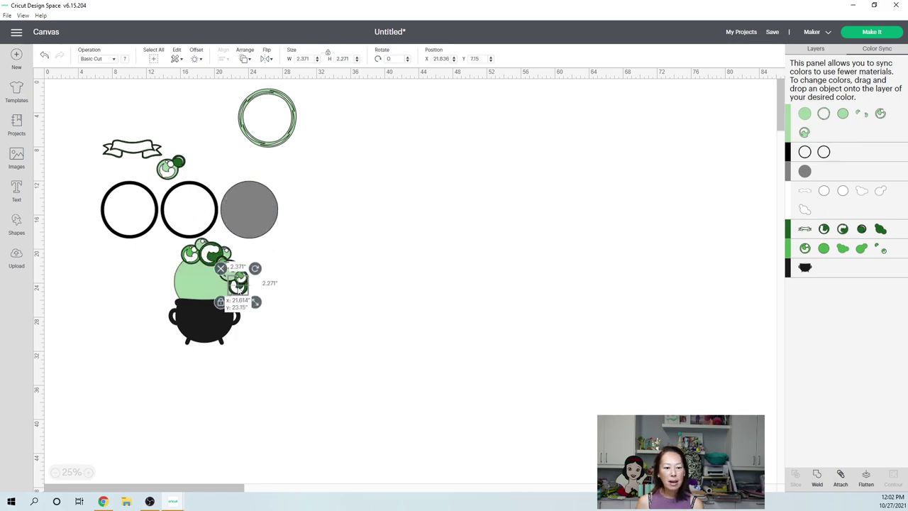
drag(238, 286, 227, 287)
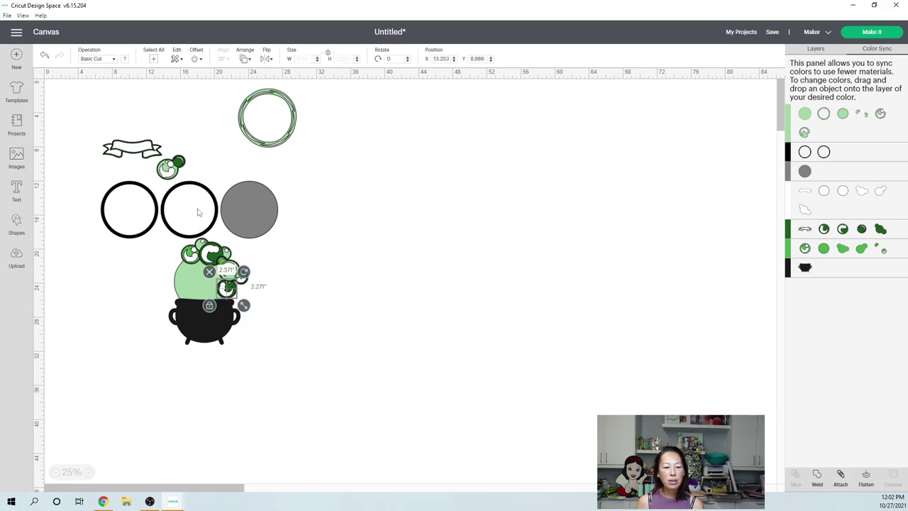
drag(161, 169, 178, 289)
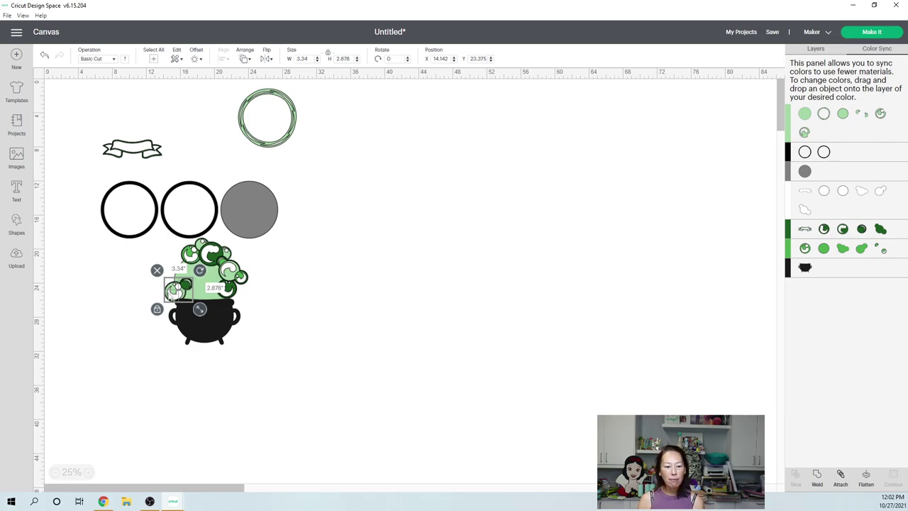
click(320, 312)
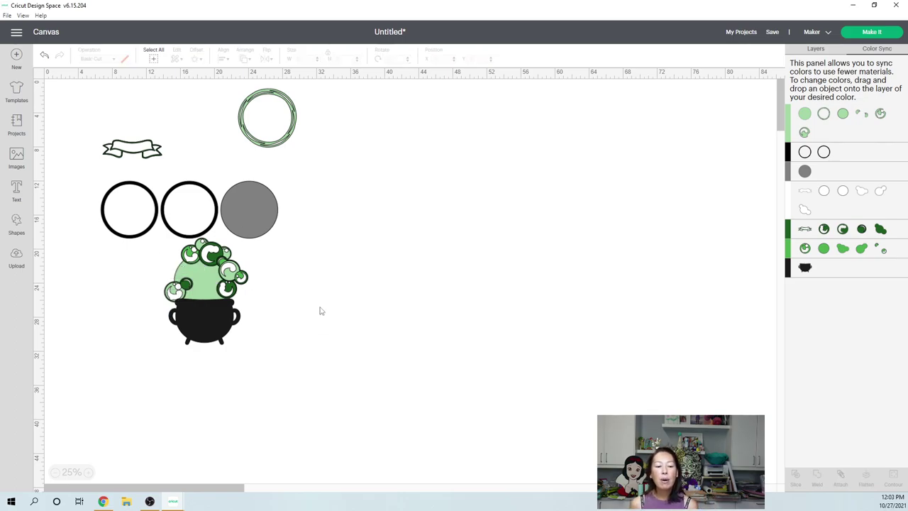
click(880, 35)
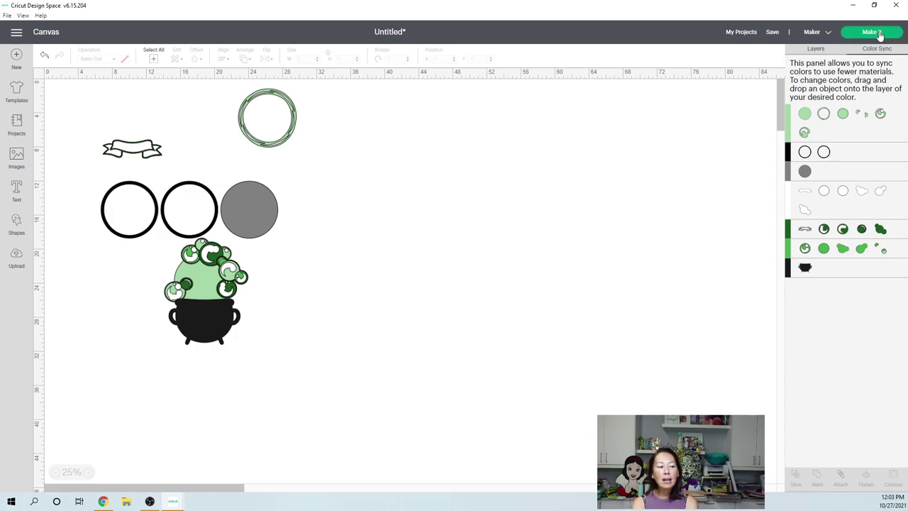
- Open the mat layout with Make It and preview mats 2 through 6
click(880, 34)
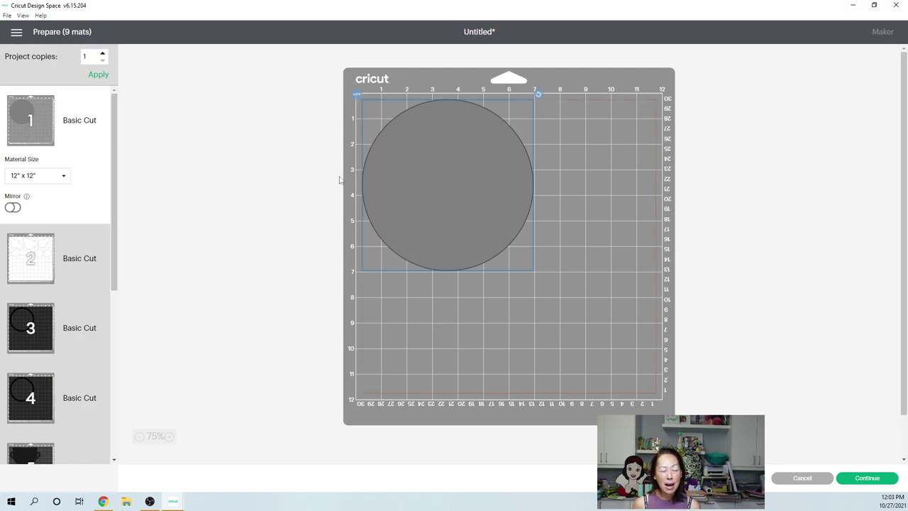
click(14, 254)
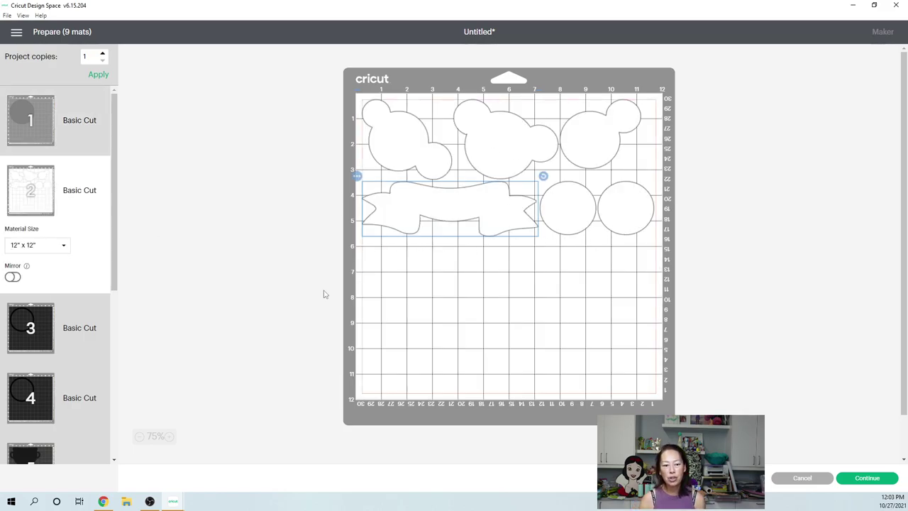
click(30, 328)
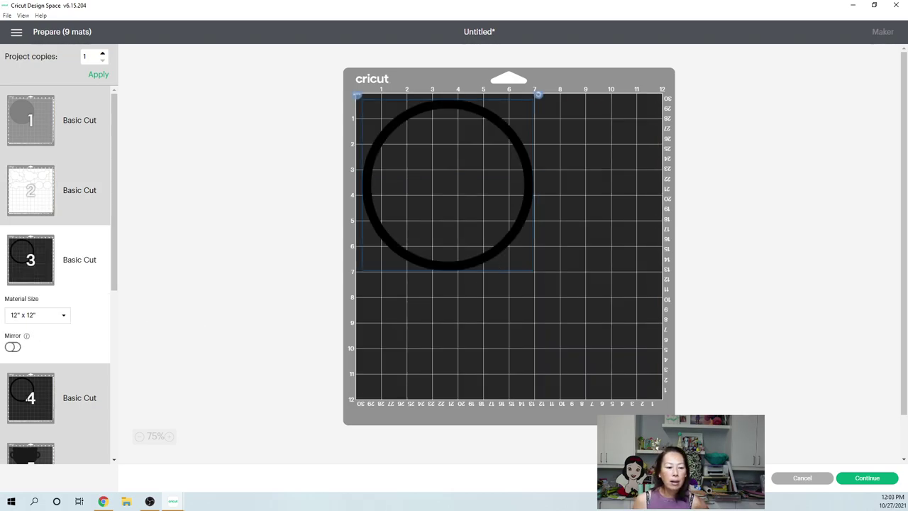
click(31, 399)
scroll(27, 355, down, 3)
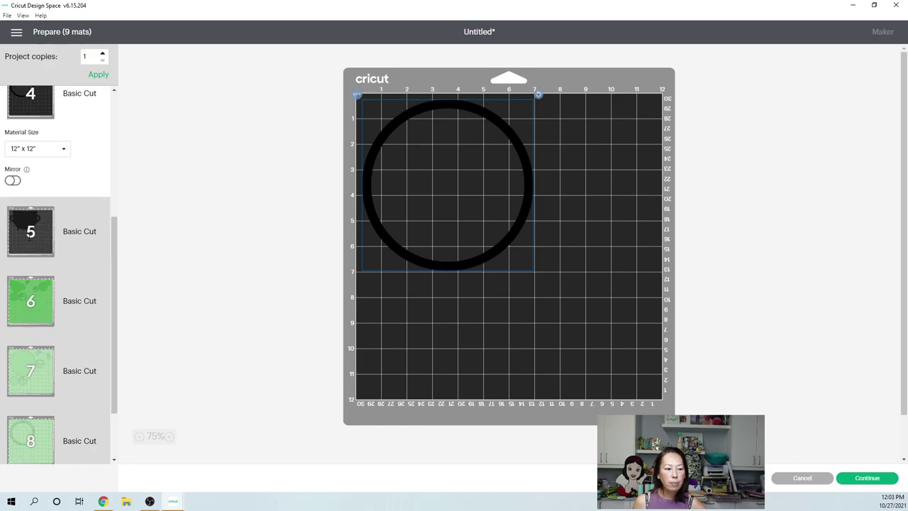
click(28, 237)
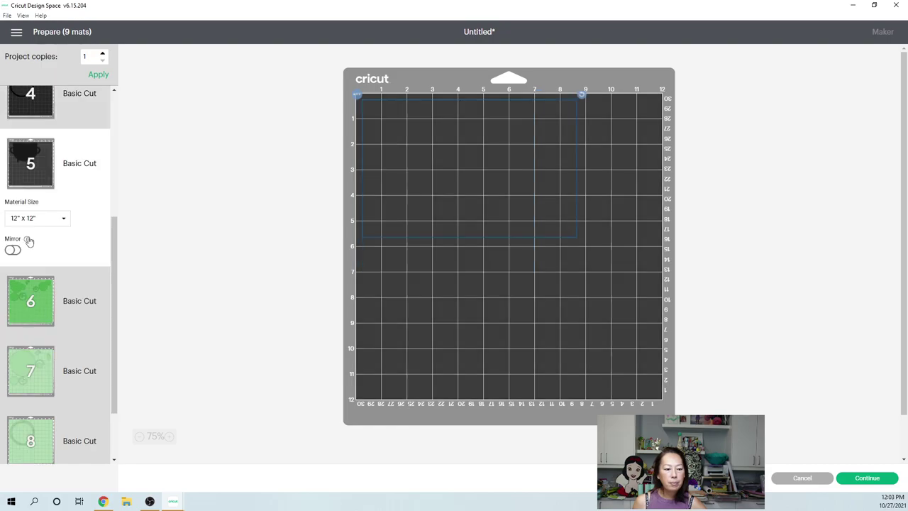
click(30, 300)
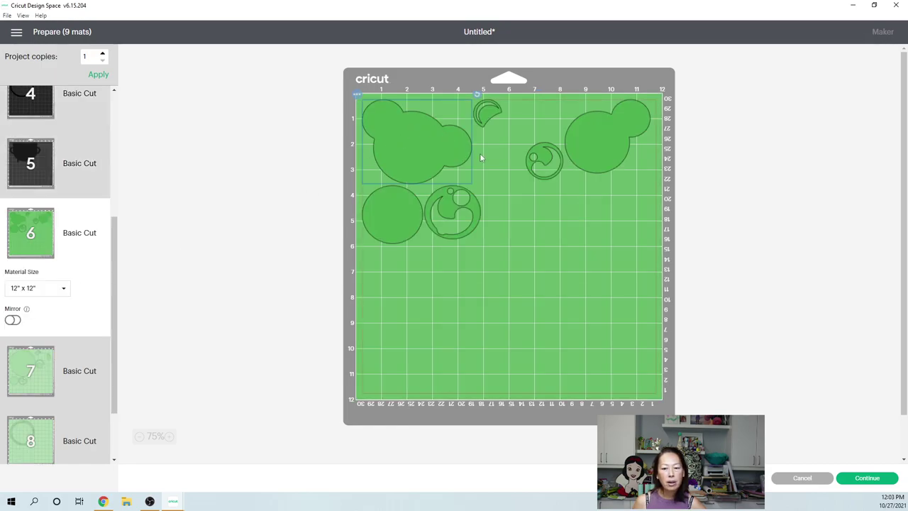
- On mat 6, move and rotate the moon-and-circle group and double-circle shape closer together
drag(544, 174, 519, 174)
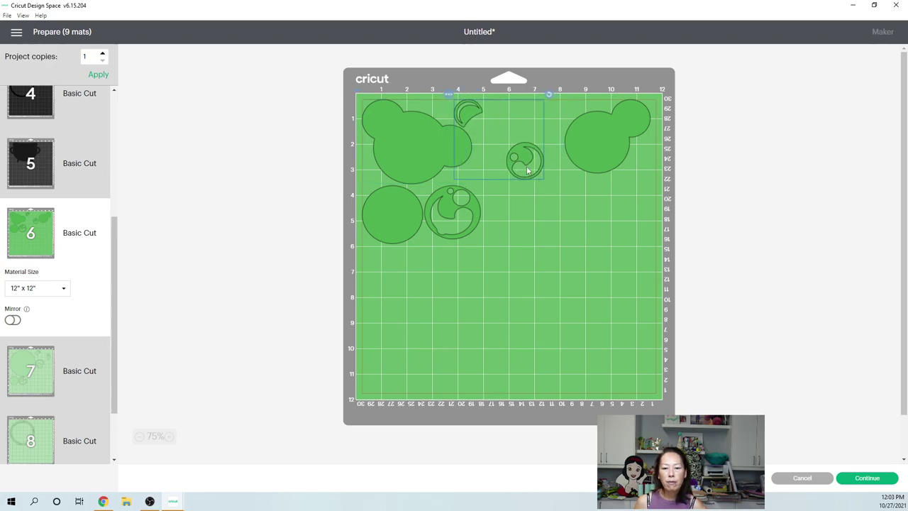
drag(551, 102, 491, 174)
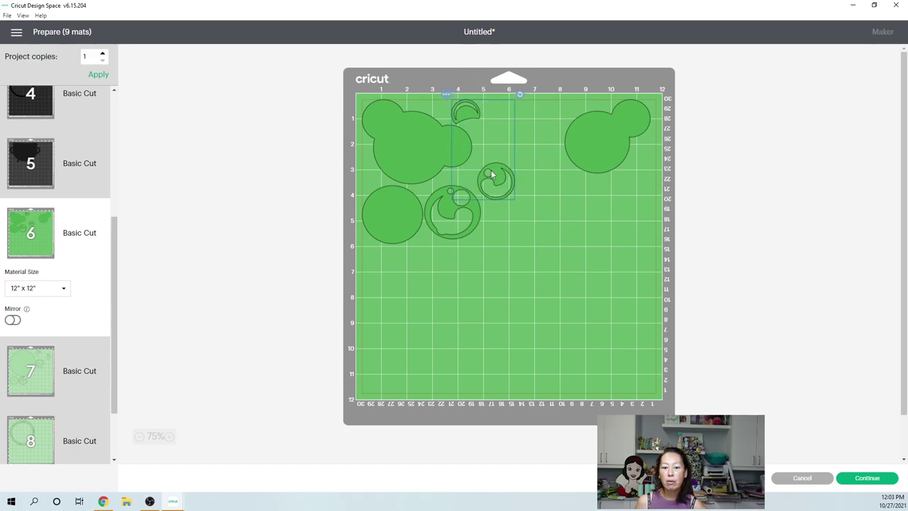
drag(587, 146, 544, 141)
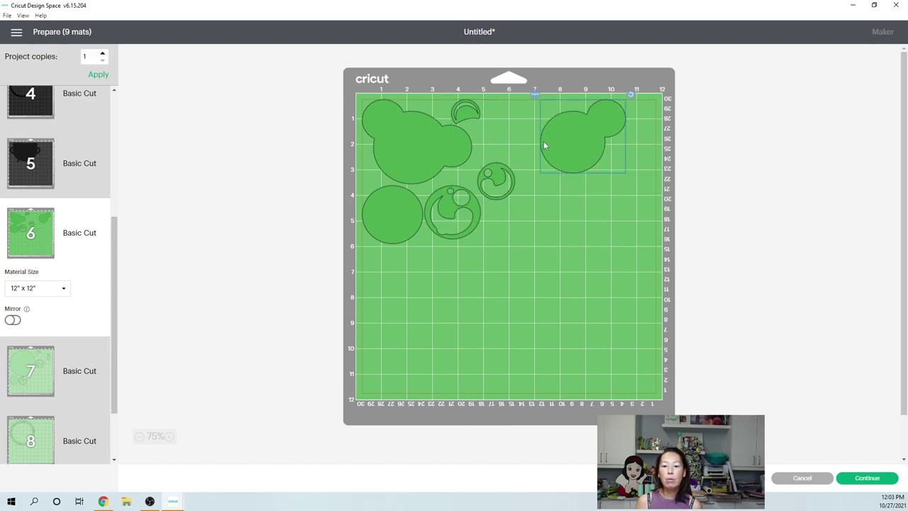
drag(613, 94, 533, 137)
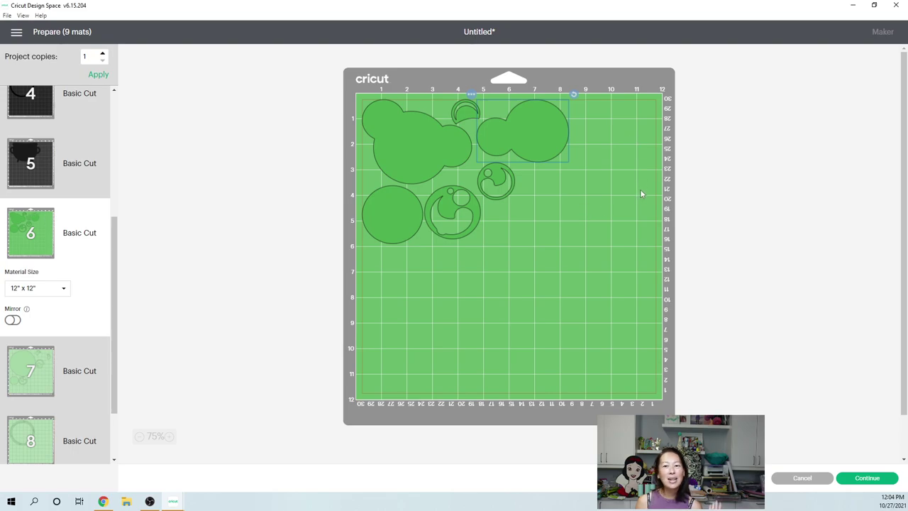
- Preview mat 7 and mat 8 with the ring outlines
click(32, 387)
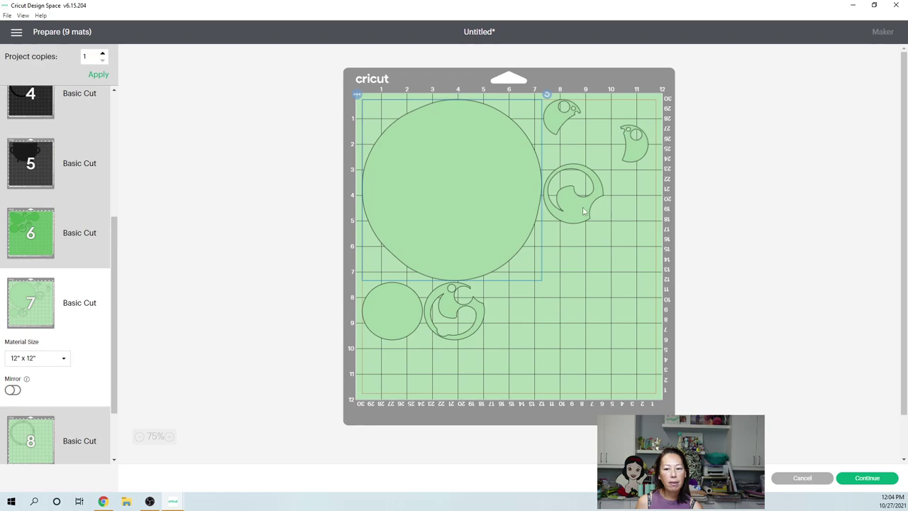
scroll(41, 383, down, 3)
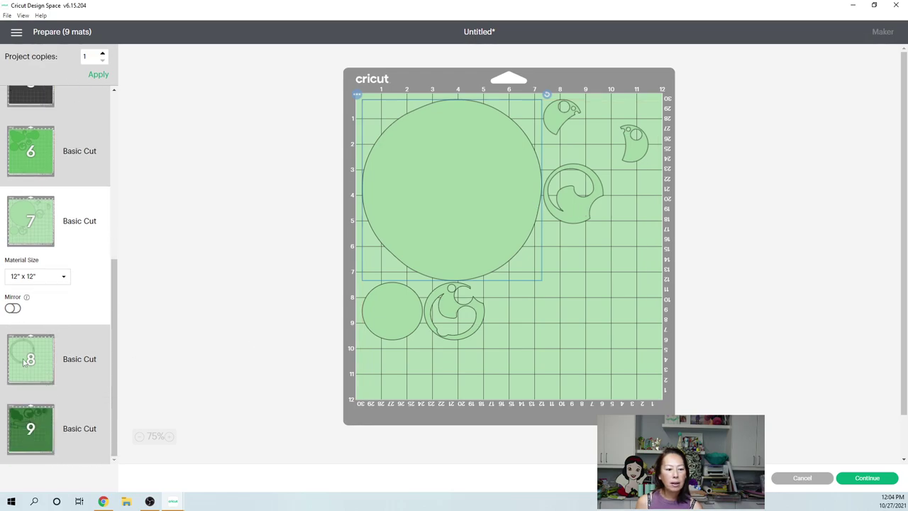
click(25, 362)
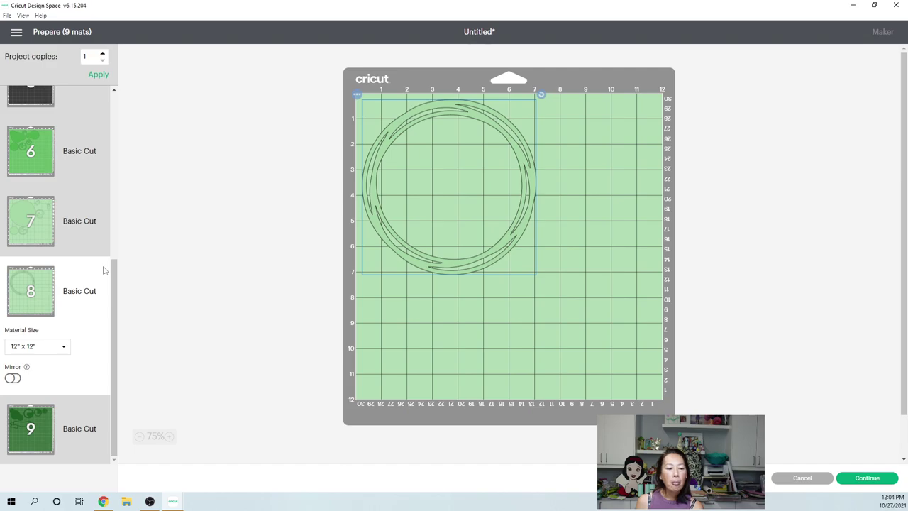
- Set mat 7's material size to 12" x 24"
click(45, 246)
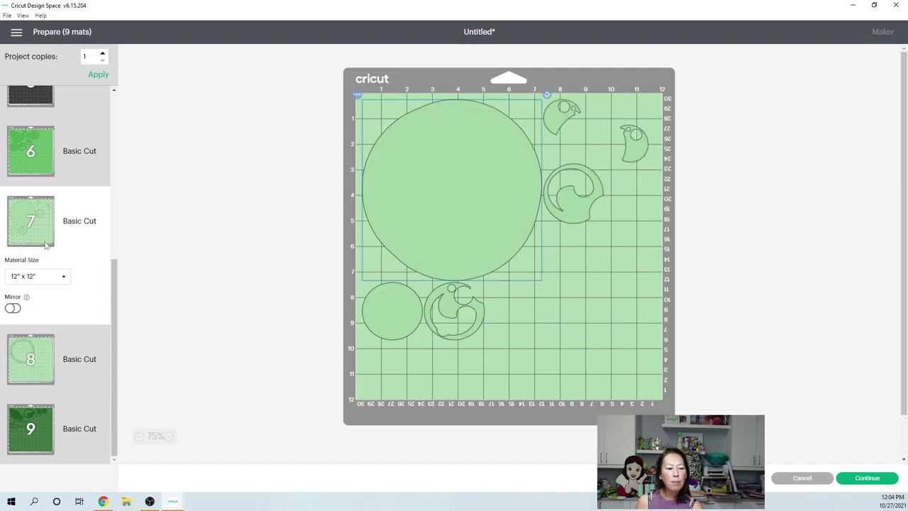
click(64, 281)
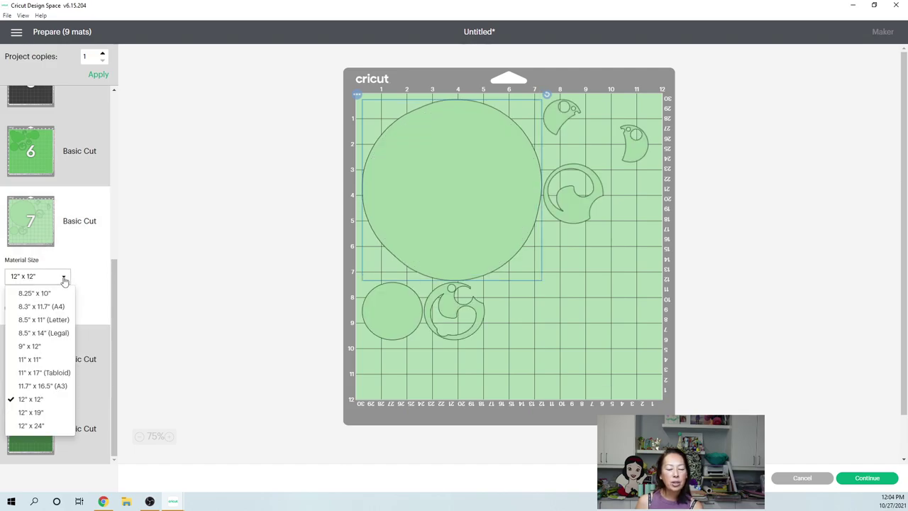
click(36, 427)
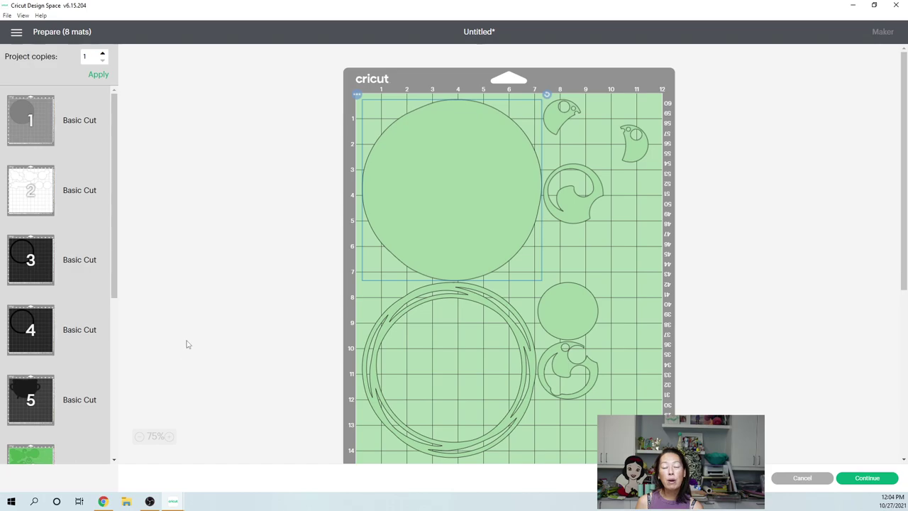
- Nest the moon, small circle and swirl circle inside mat 7's large double ring, then preview mat 6
scroll(330, 306, down, 4)
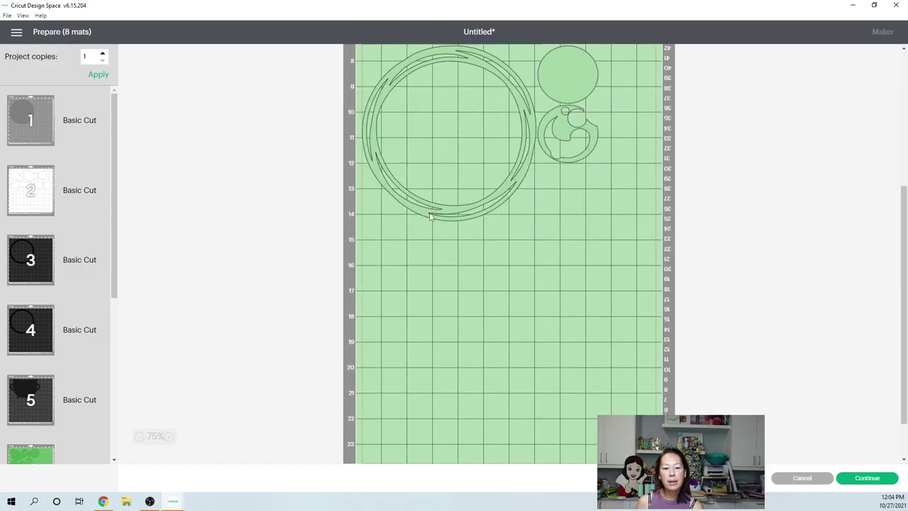
drag(432, 219, 428, 279)
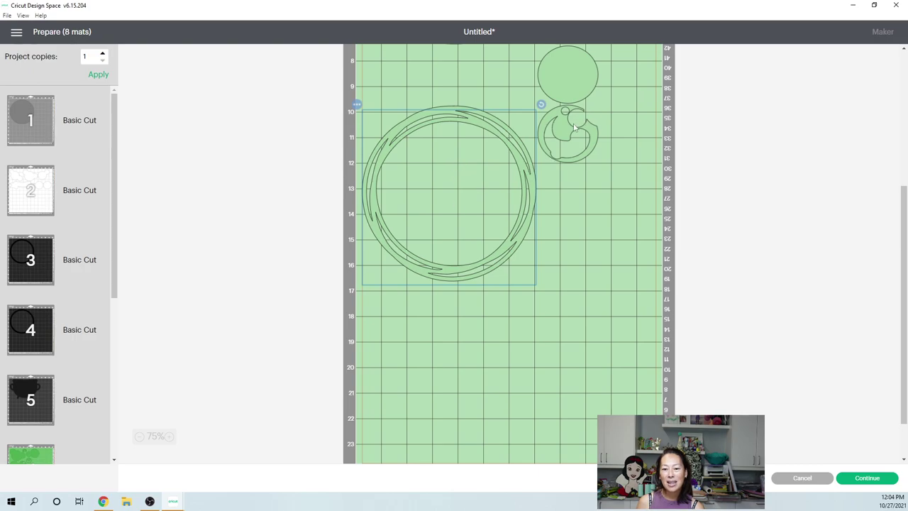
drag(545, 135, 428, 157)
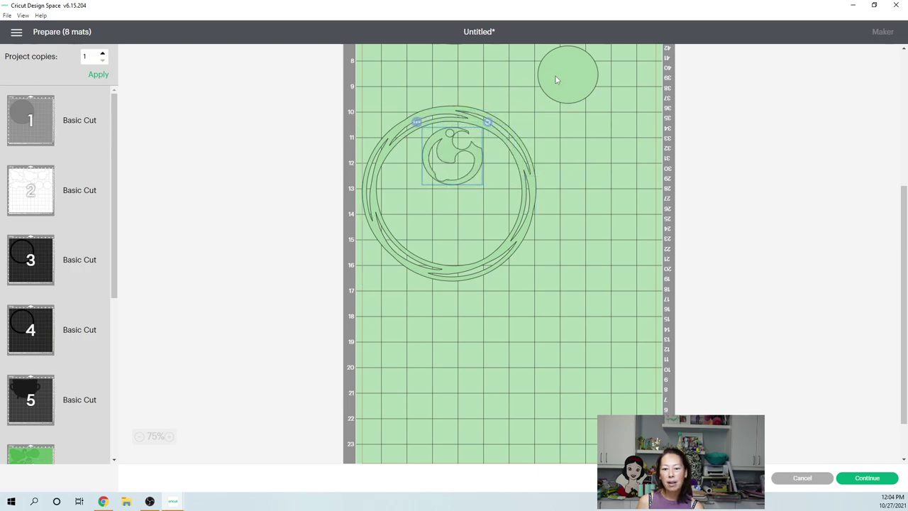
drag(561, 78, 501, 163)
drag(475, 213, 463, 253)
scroll(618, 147, up, 5)
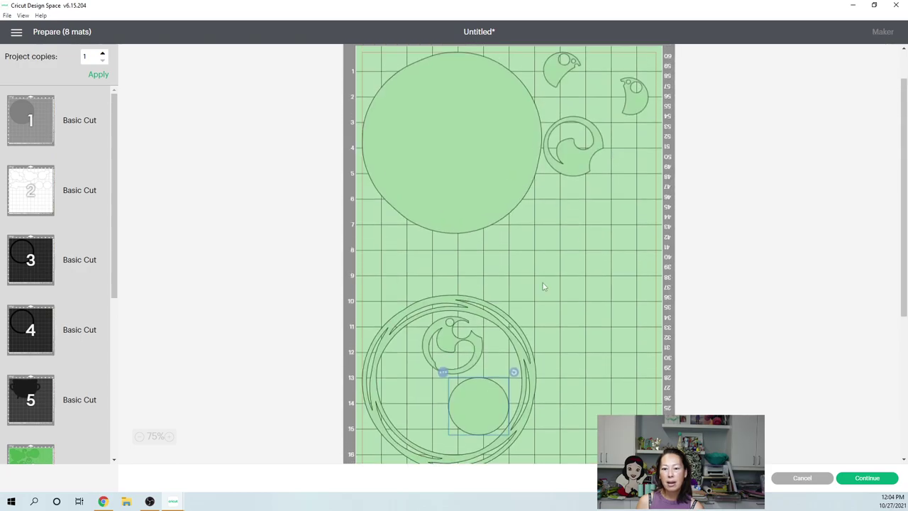
click(631, 93)
click(581, 154)
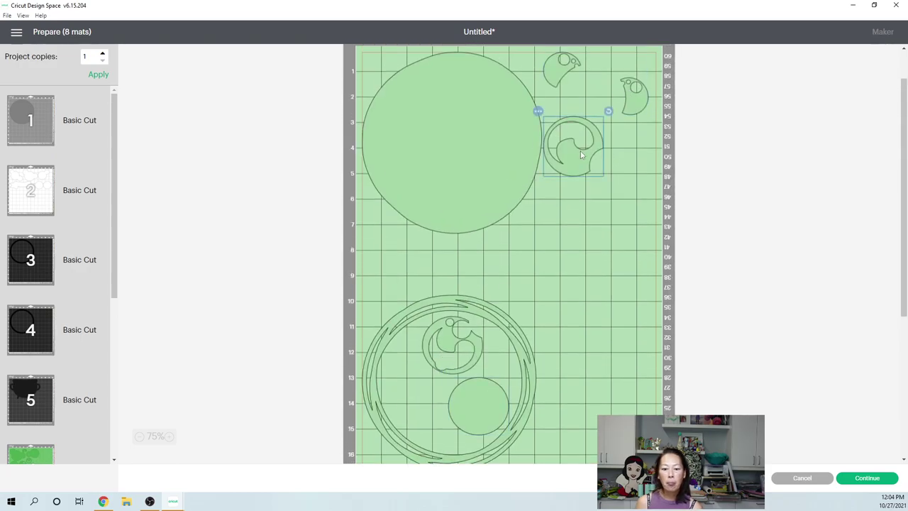
drag(579, 158, 421, 406)
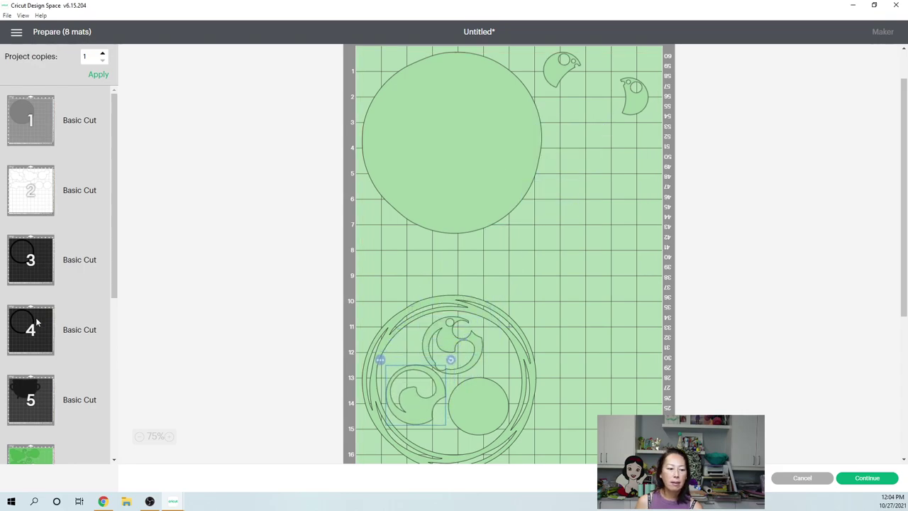
scroll(37, 323, down, 4)
click(42, 175)
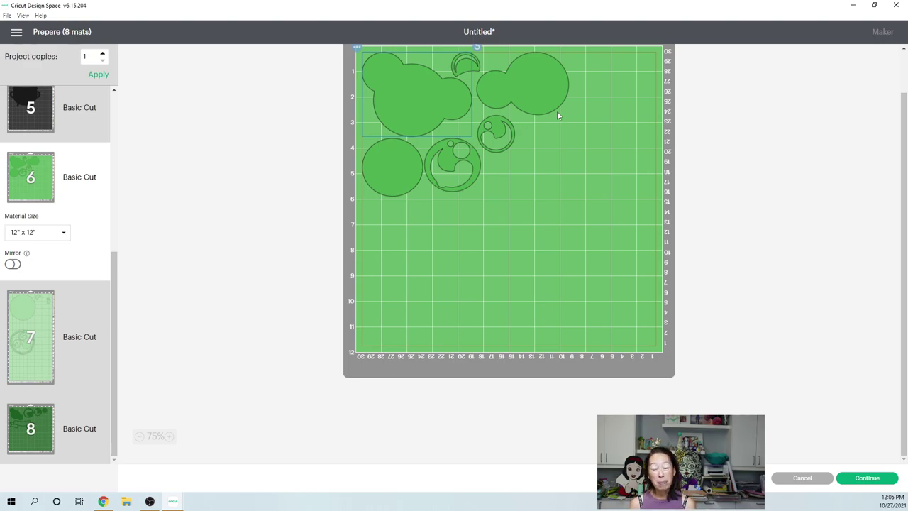
- Cancel back to the canvas, select the green banner and zoom in to 100%
click(798, 480)
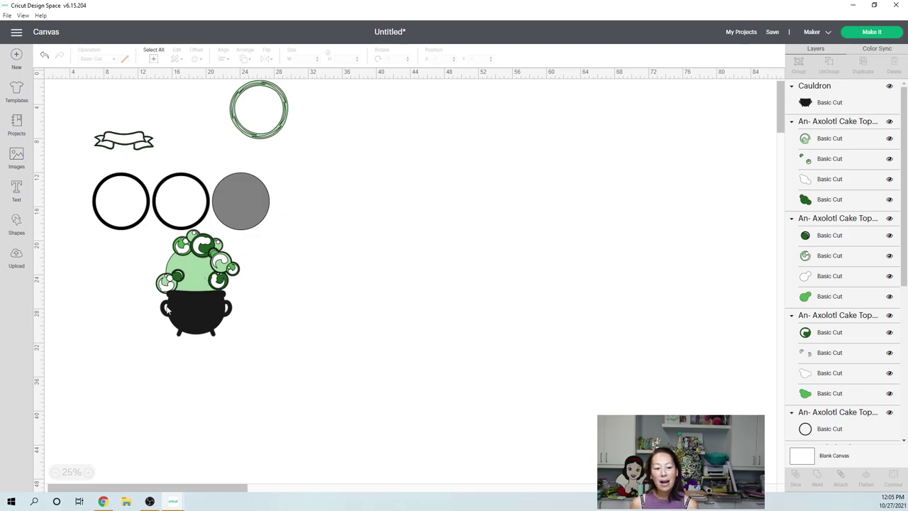
click(119, 144)
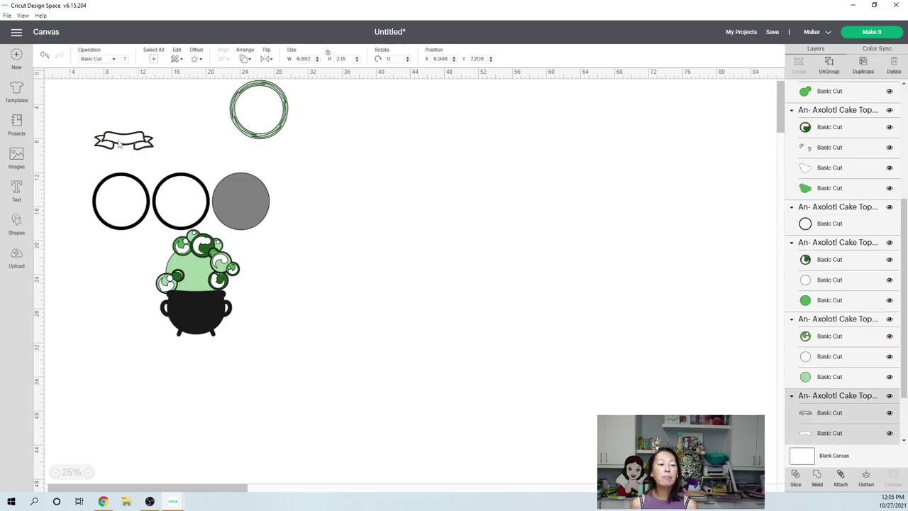
click(88, 473)
click(88, 473)
click(88, 473)
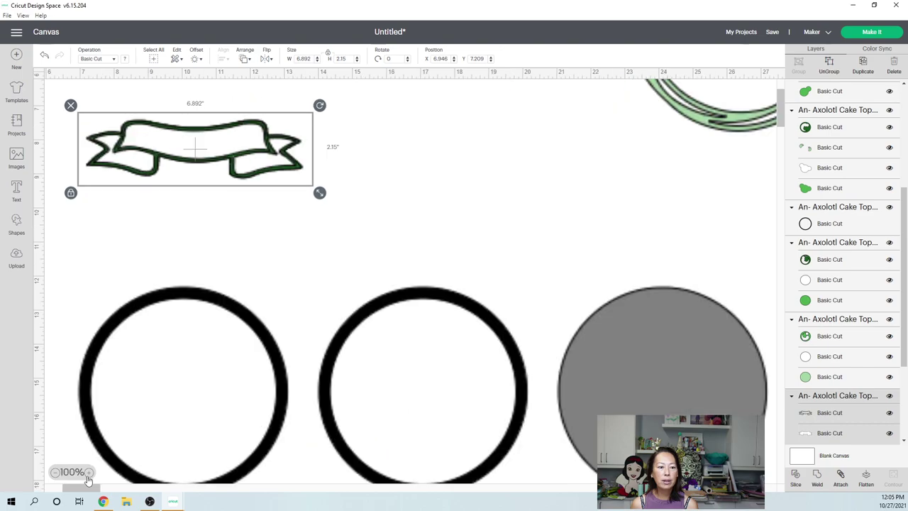
click(189, 234)
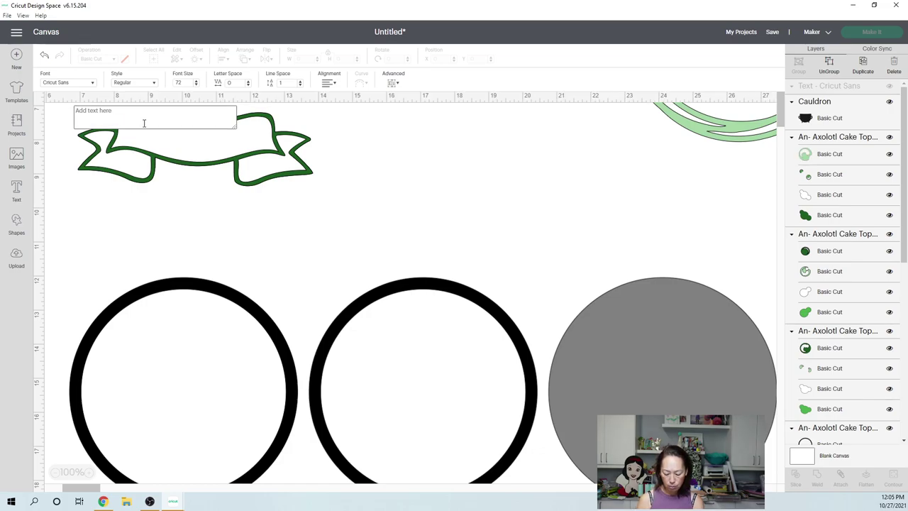
- Add a 'Sam' text box and drag it onto the green banner
text(Sam)
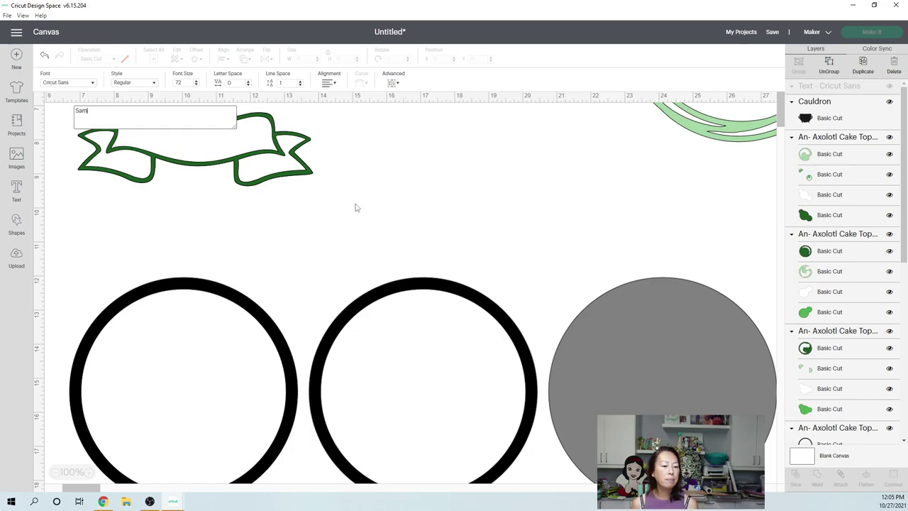
click(310, 187)
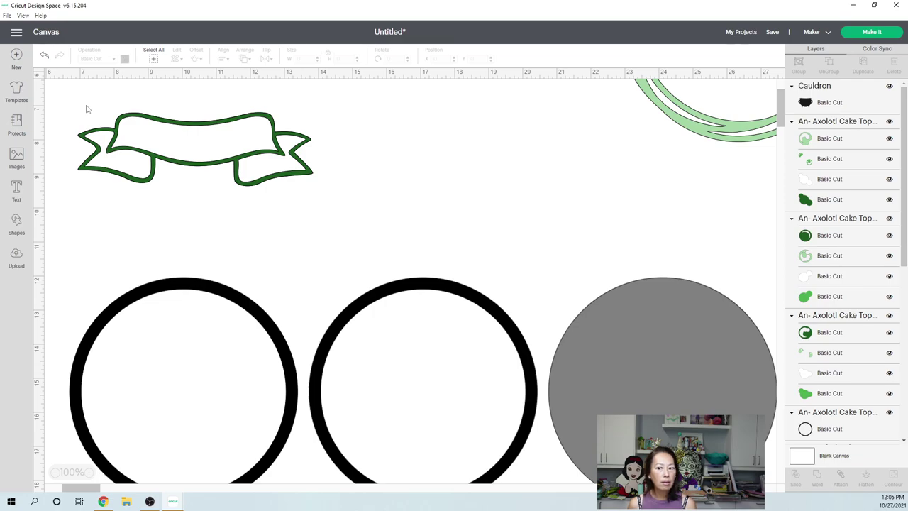
scroll(87, 109, up, 3)
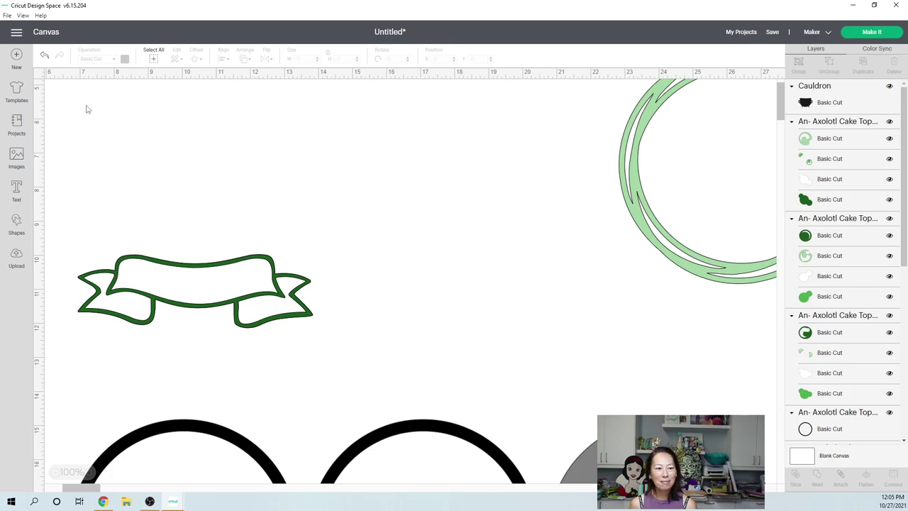
scroll(87, 109, up, 2)
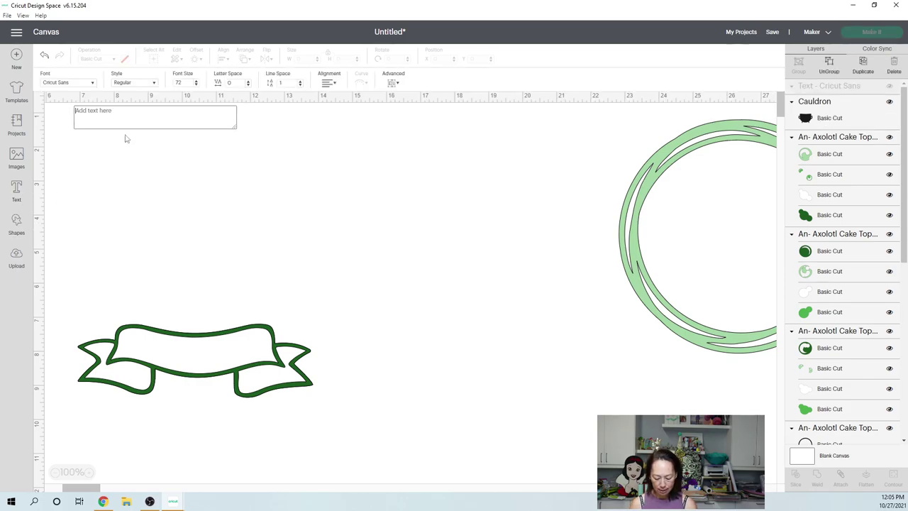
text(Sam)
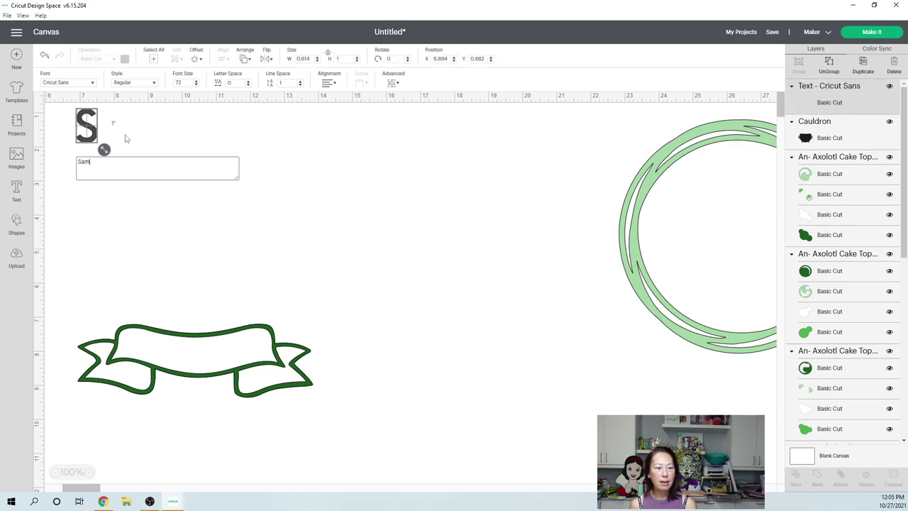
drag(127, 137, 200, 359)
- Retype the text as 'SAM' and centre it on the banner
click(199, 359)
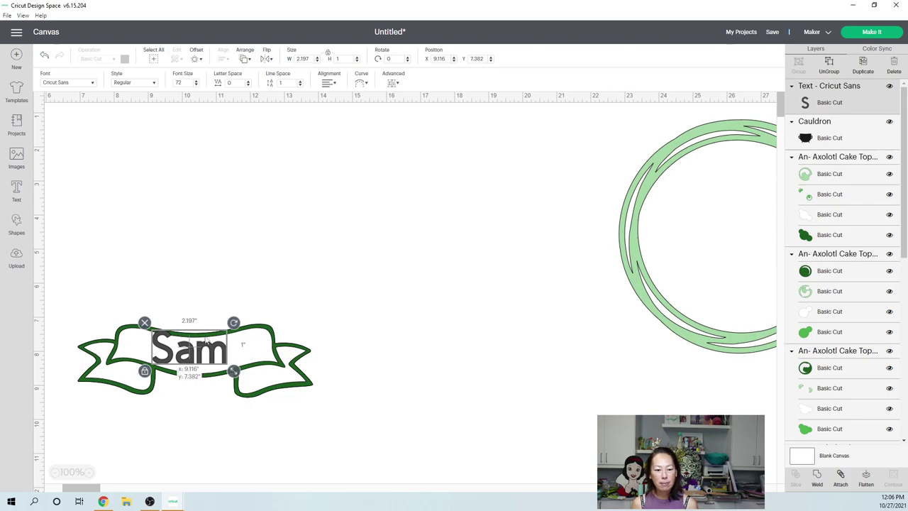
double_click(211, 364)
drag(192, 297, 136, 298)
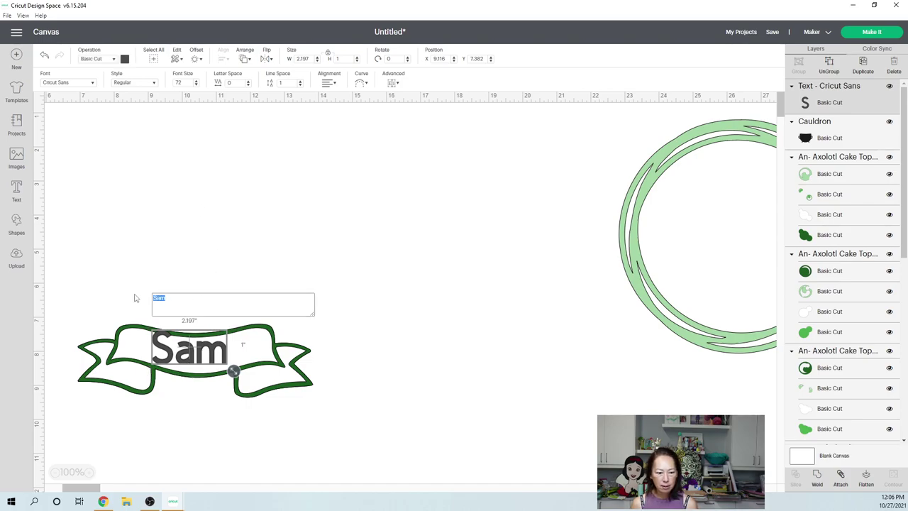
text(SAM)
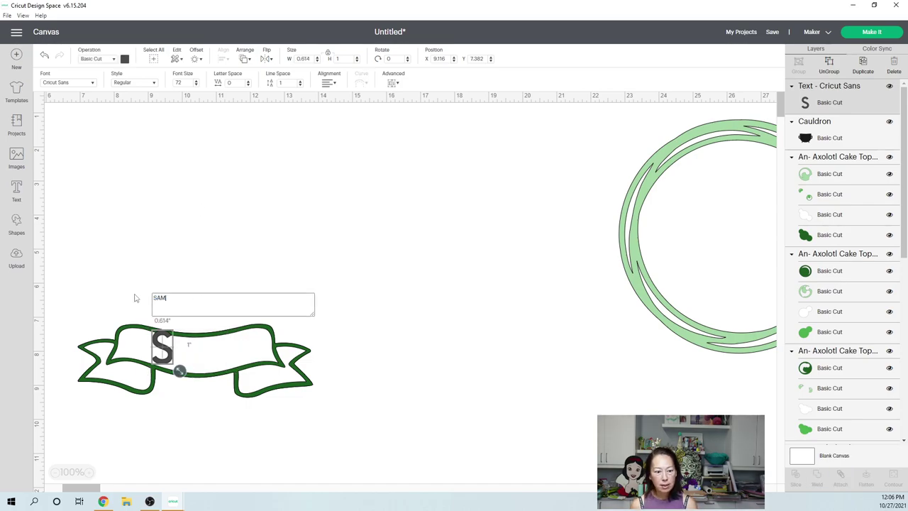
click(288, 250)
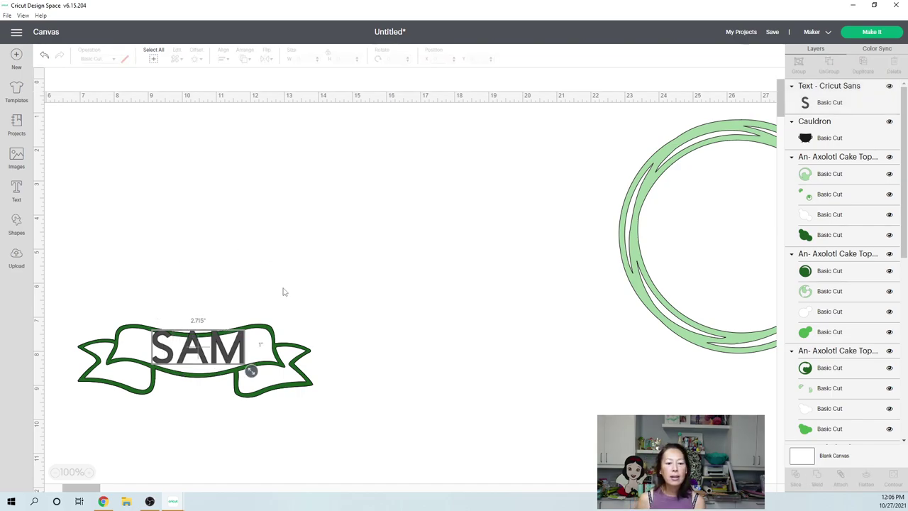
click(226, 364)
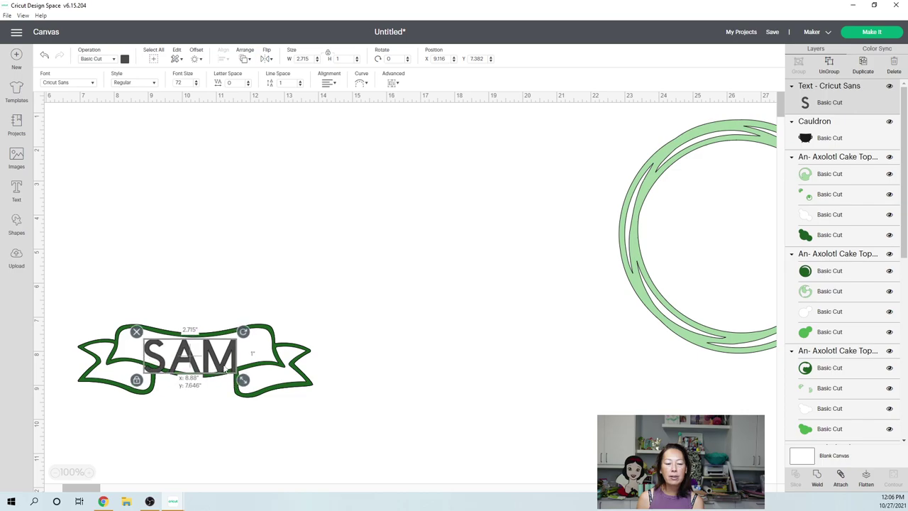
mouse_move(226, 366)
mouse_down()
mouse_move(237, 378)
mouse_move(225, 363)
mouse_up()
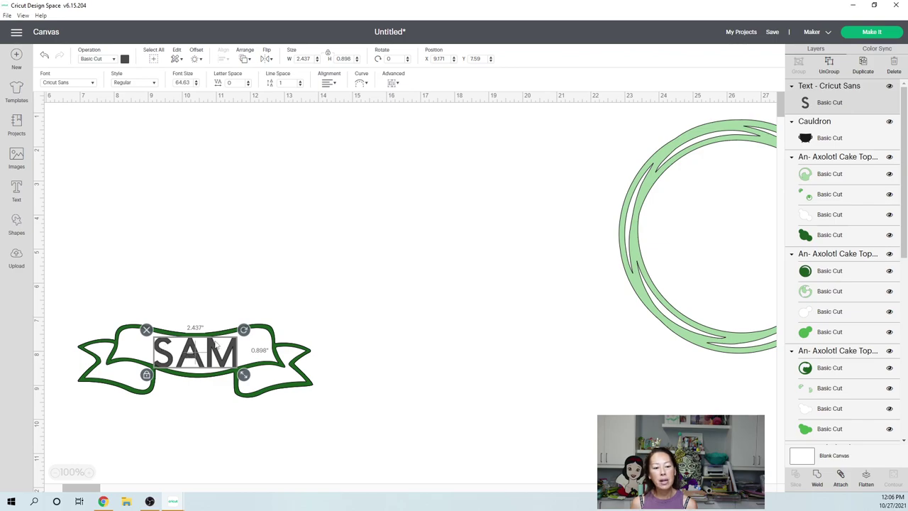
- Bend SAM into a slight arch with Curve and nudge it into place on the banner
click(361, 86)
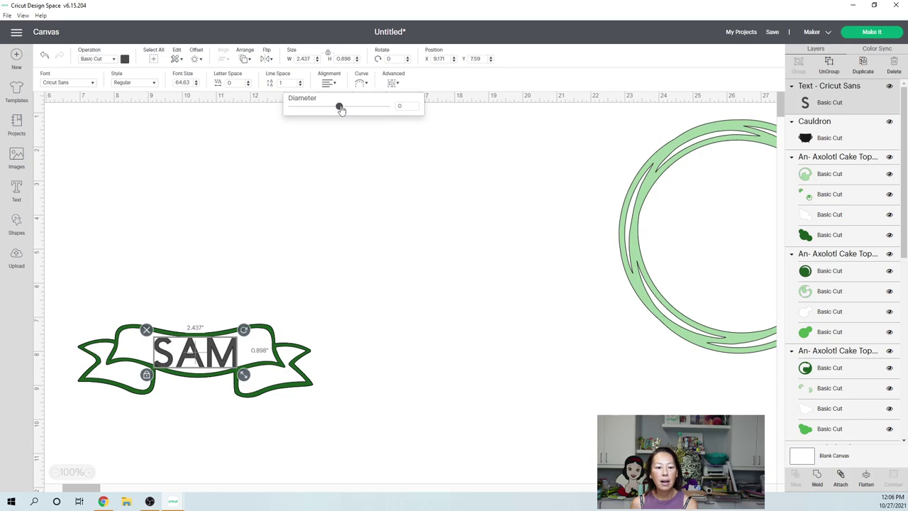
drag(340, 108, 310, 109)
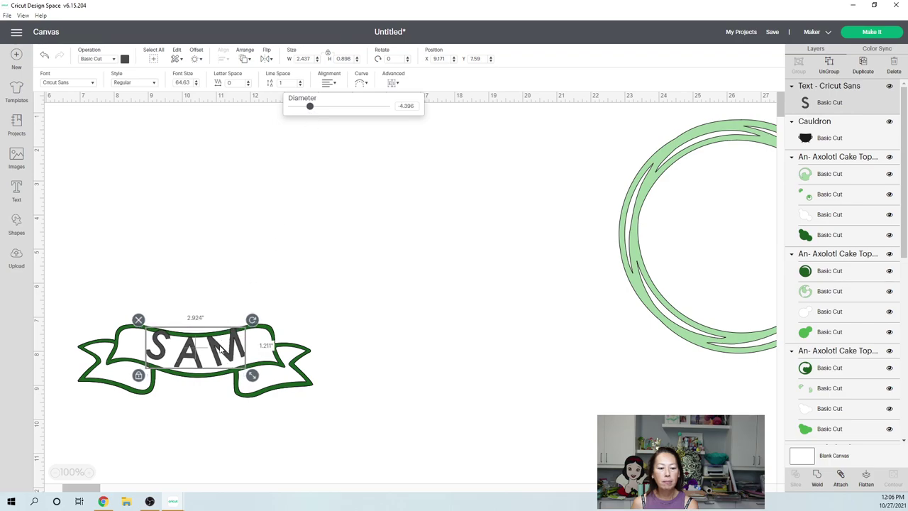
drag(220, 350, 221, 352)
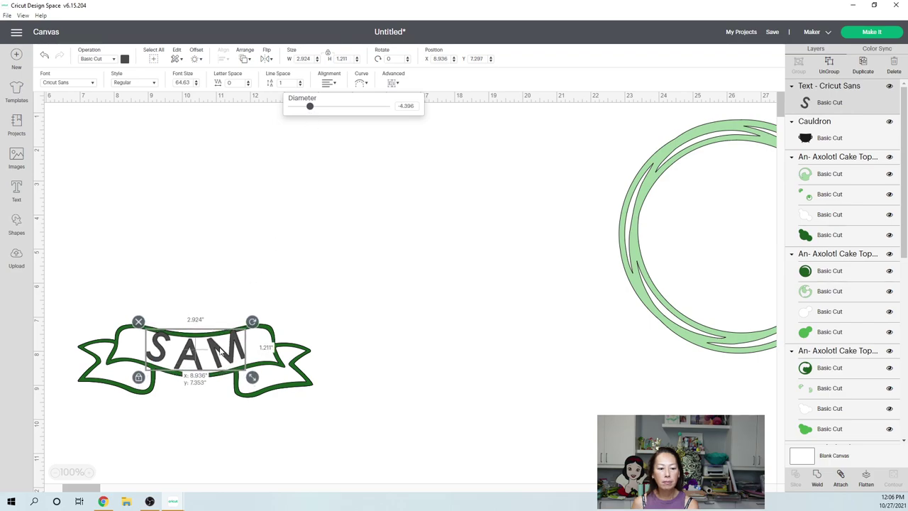
click(480, 316)
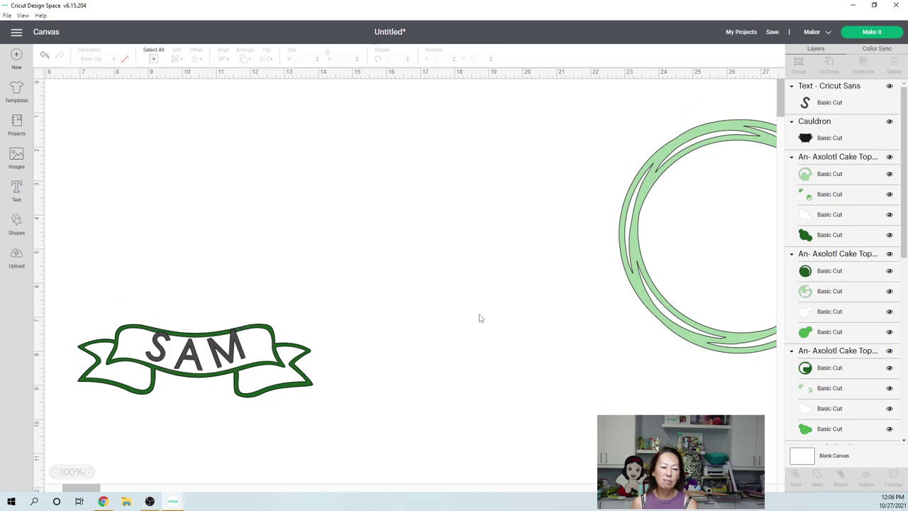
click(231, 360)
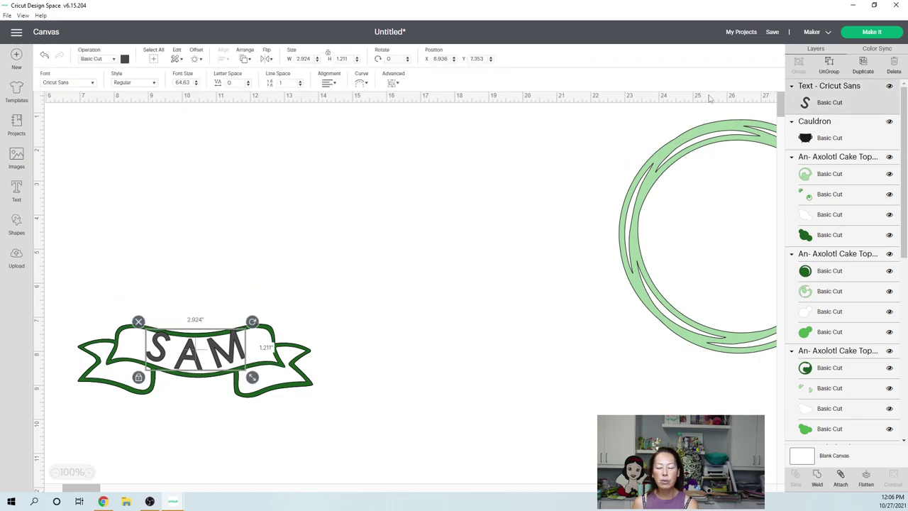
click(242, 359)
- Split SAM into separate letters, straighten M and S, and move the banner up away from them
click(236, 355)
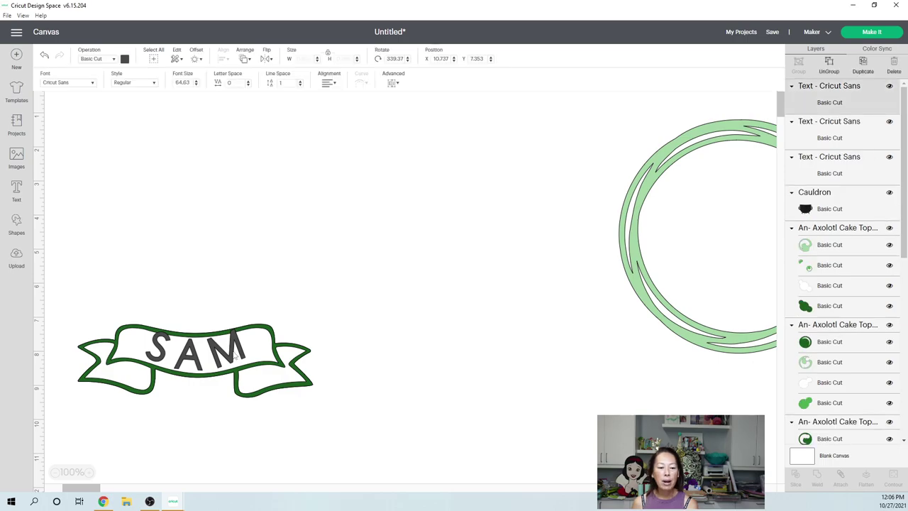
mouse_move(229, 351)
mouse_down()
mouse_move(240, 324)
mouse_move(233, 364)
mouse_up()
drag(241, 327, 243, 331)
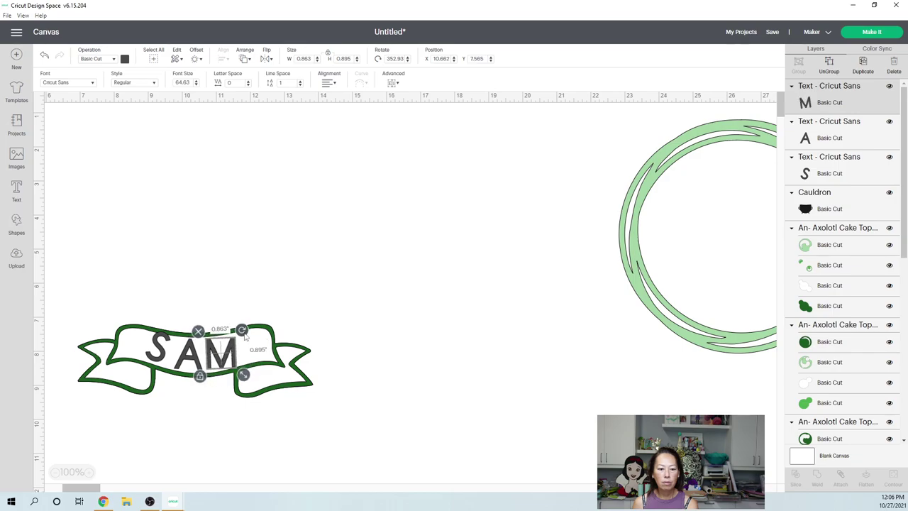
click(157, 348)
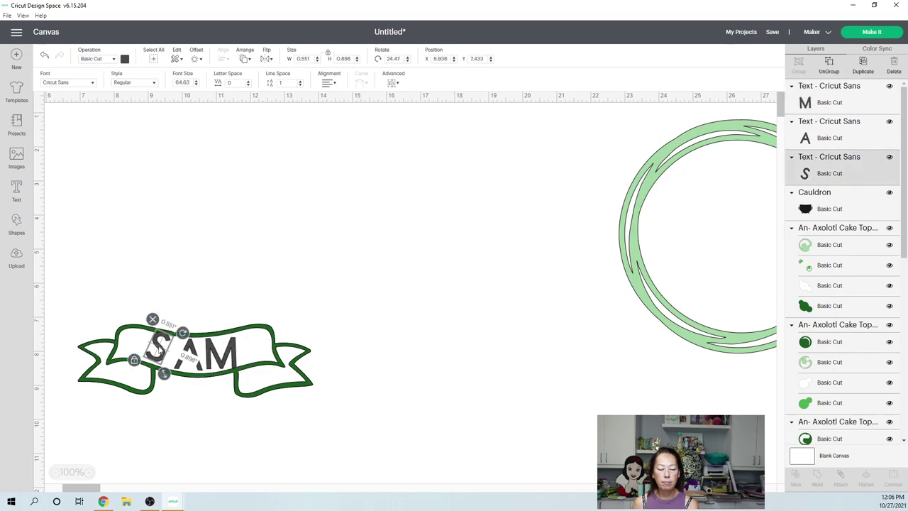
mouse_move(159, 348)
mouse_down()
mouse_move(187, 335)
mouse_move(164, 354)
mouse_up()
click(333, 296)
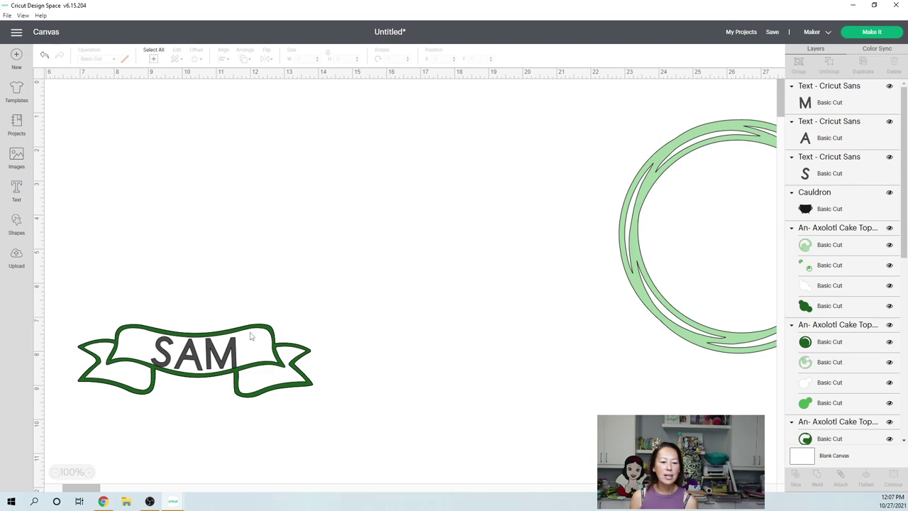
drag(260, 332, 369, 199)
click(281, 386)
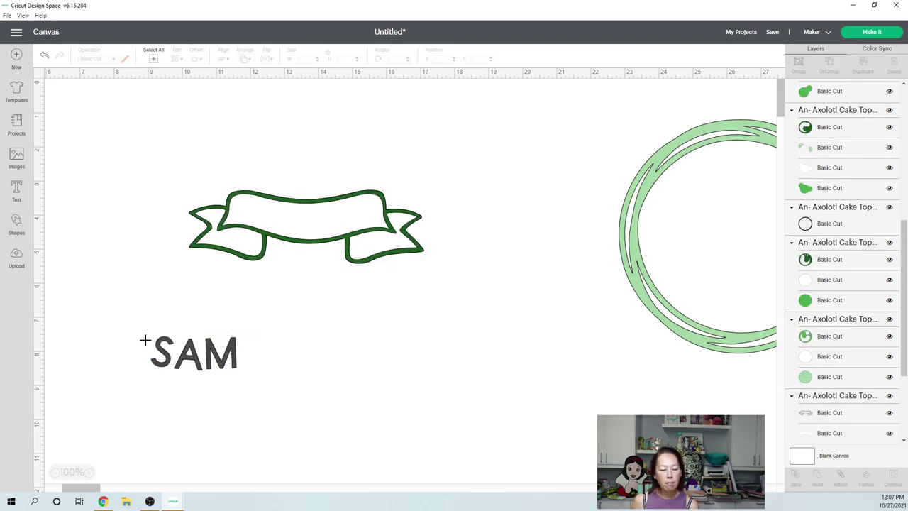
drag(144, 341, 125, 333)
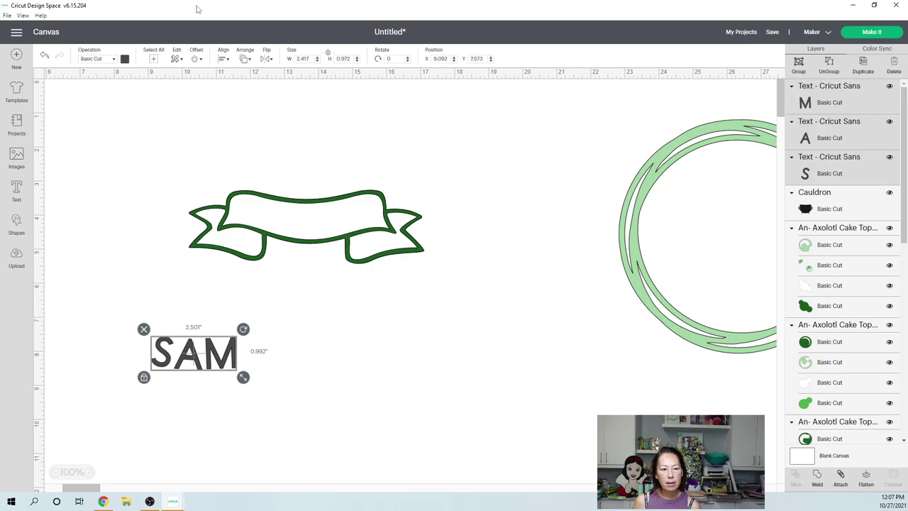
click(196, 60)
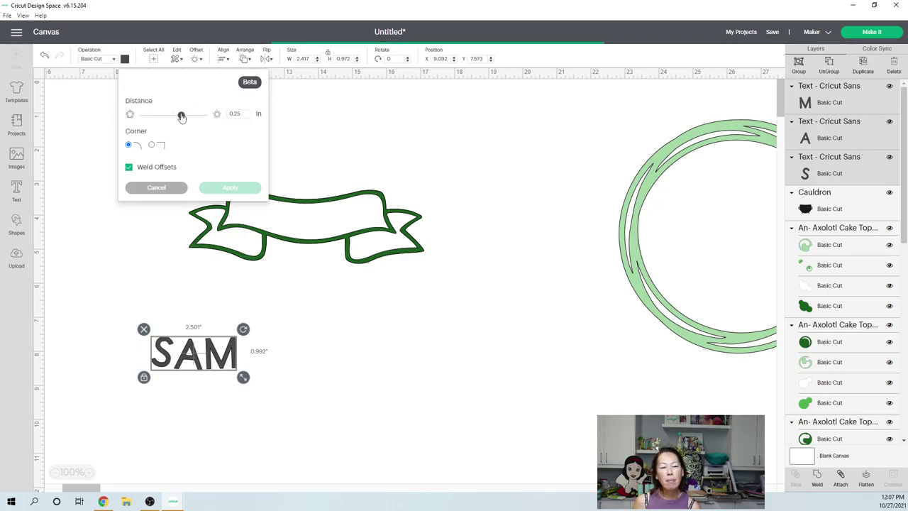
click(236, 114)
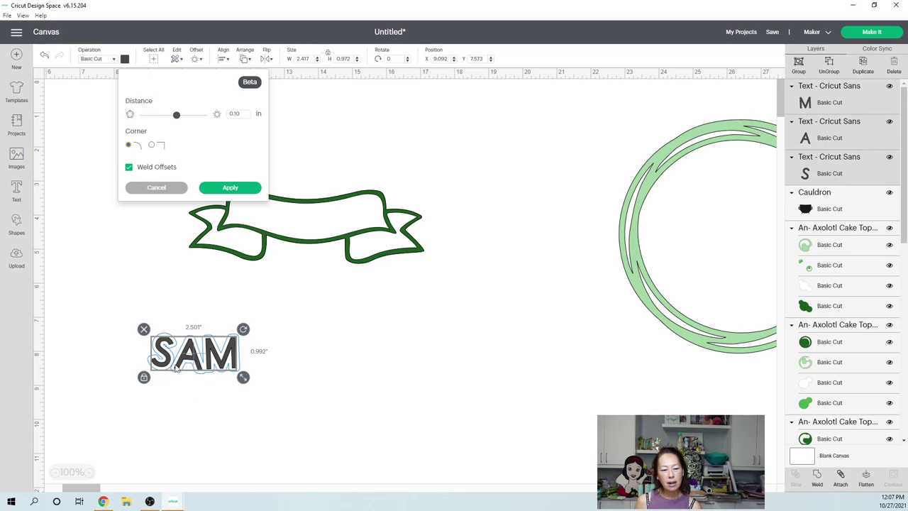
click(150, 190)
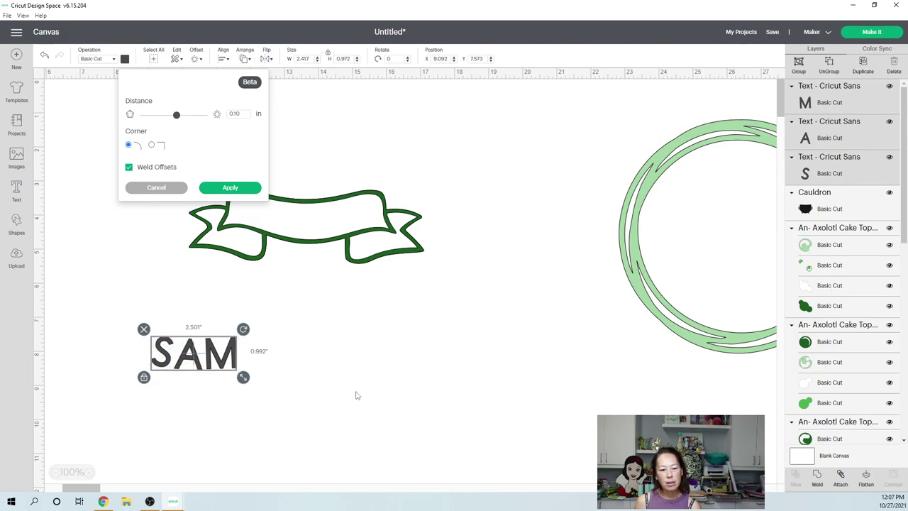
click(357, 396)
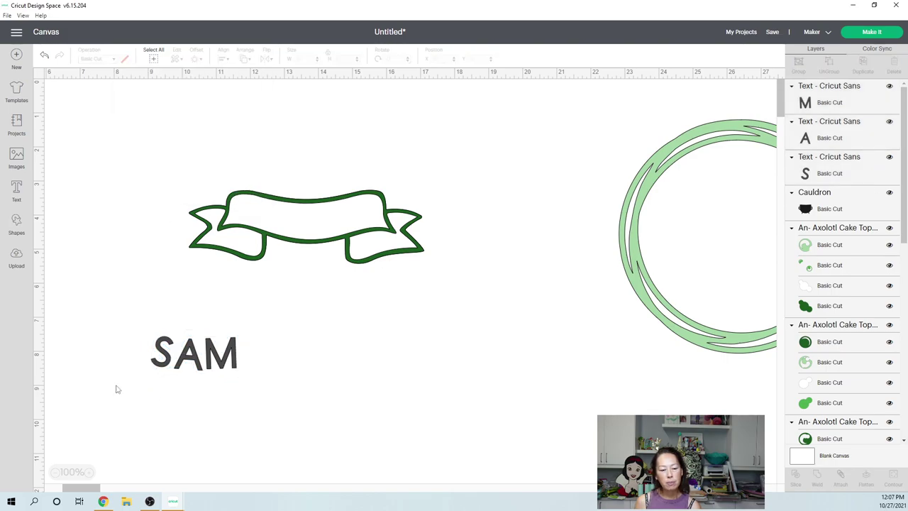
click(155, 368)
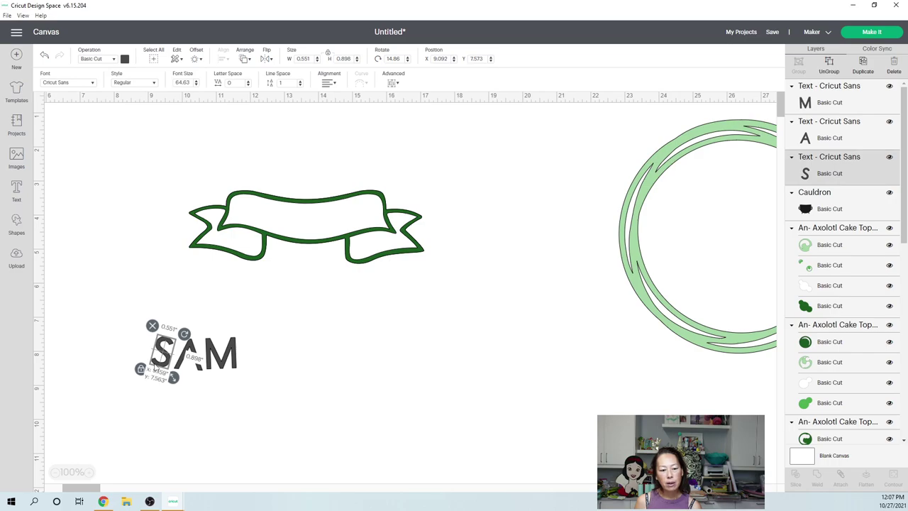
drag(155, 368, 158, 368)
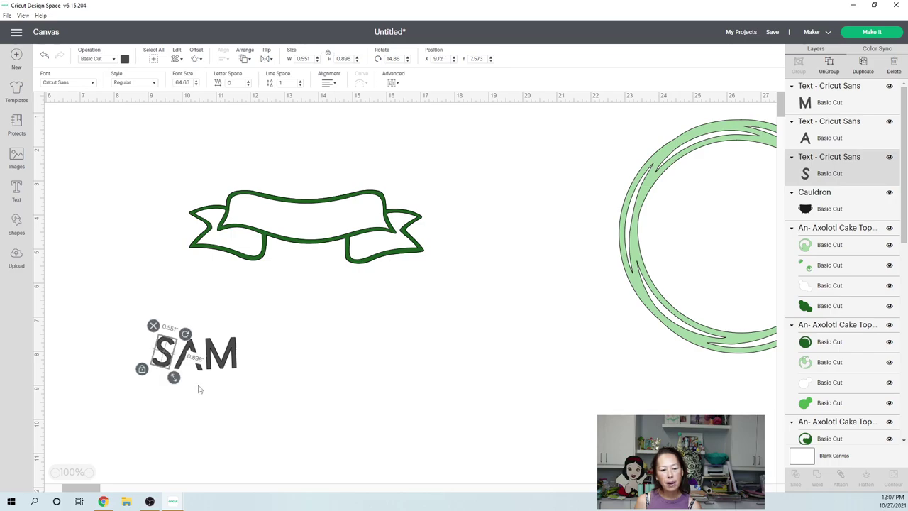
click(199, 388)
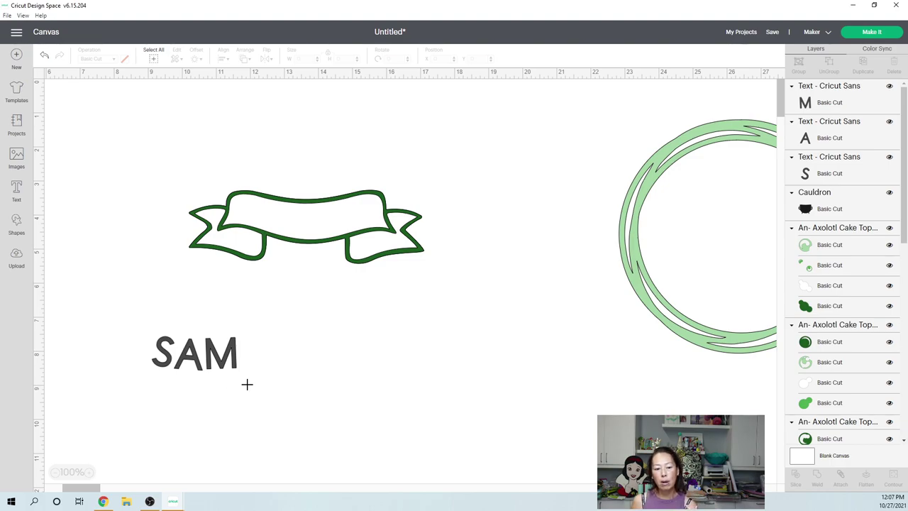
- Outline all three SAM letters with a welded 0.125 in offset, about 2.723 by 1.242 in
drag(247, 384, 128, 337)
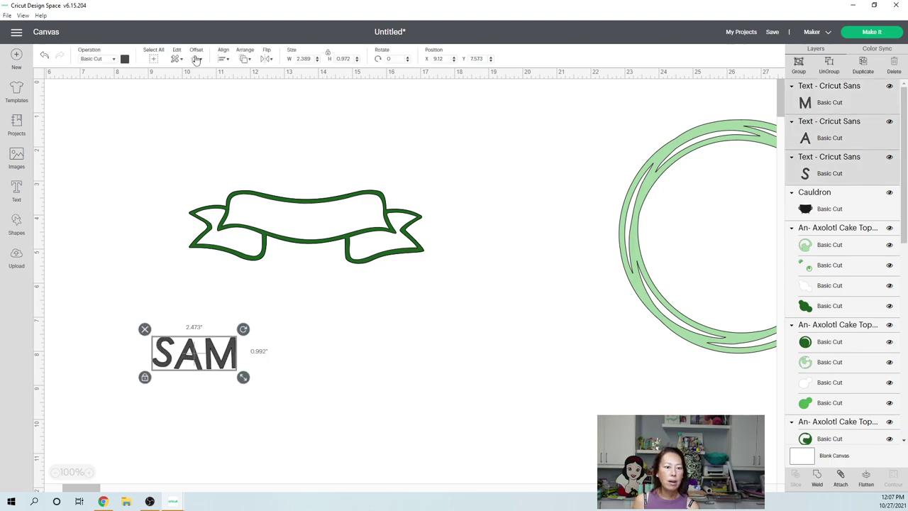
click(197, 58)
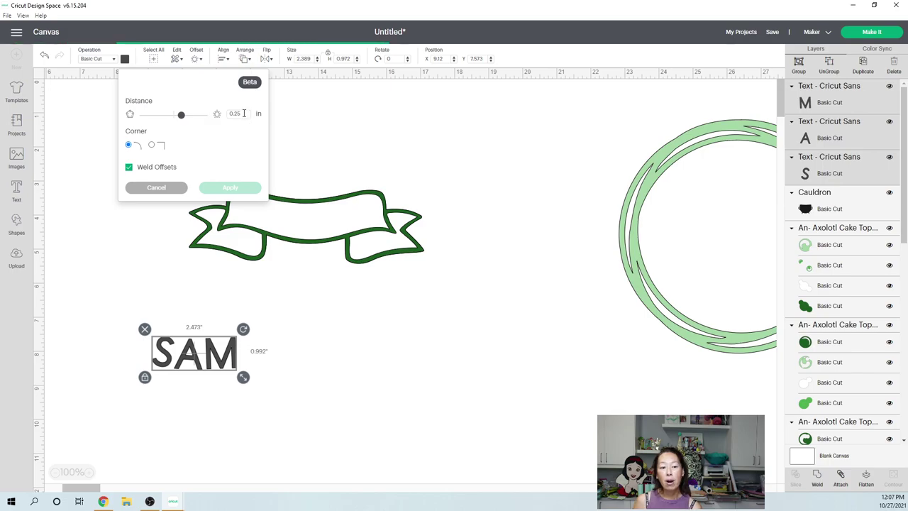
double_click(234, 113)
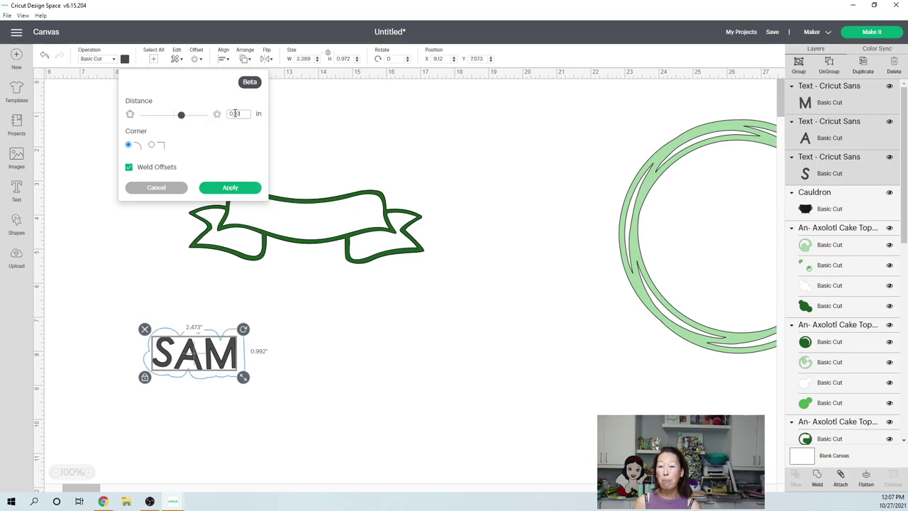
text(0.1)
key(Tab)
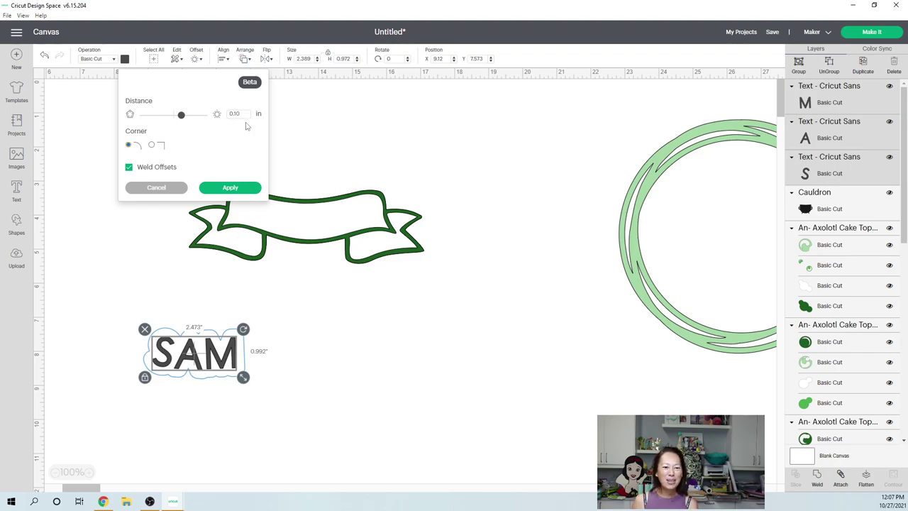
drag(183, 121, 178, 120)
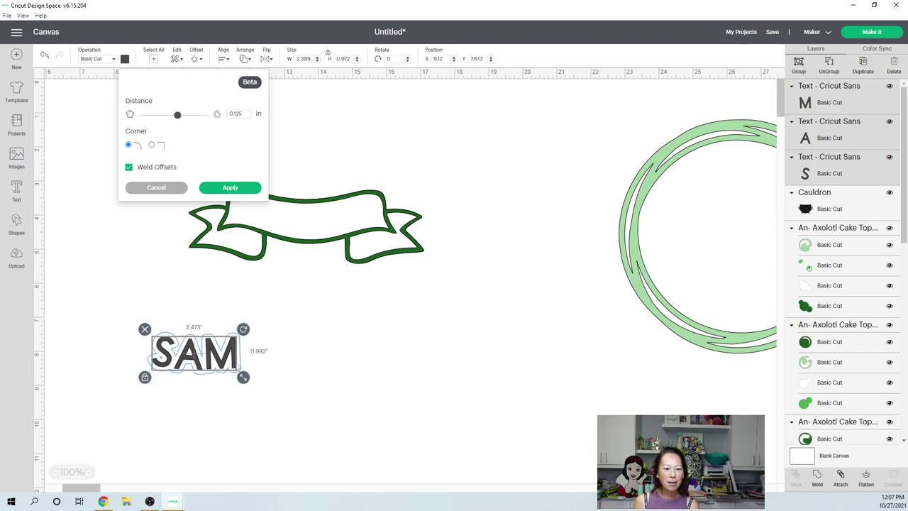
click(242, 189)
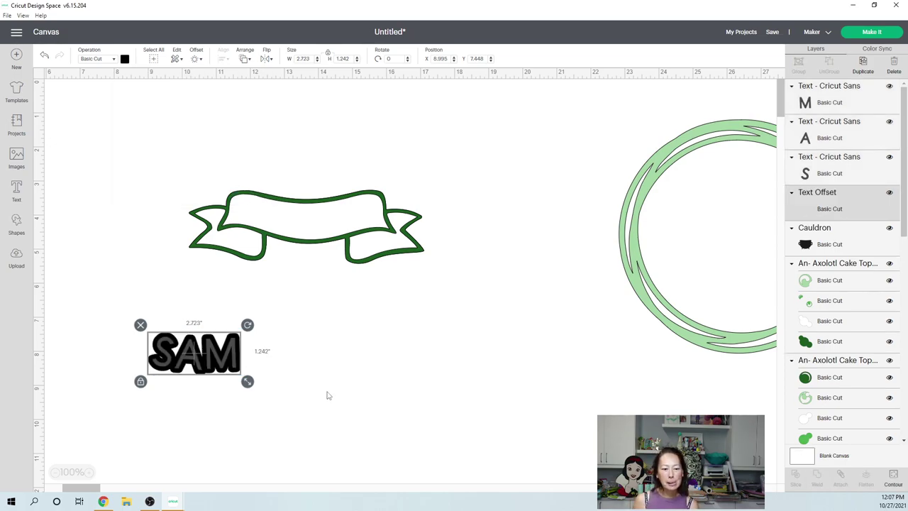
- Colour the S, A and M letter layers red
click(846, 173)
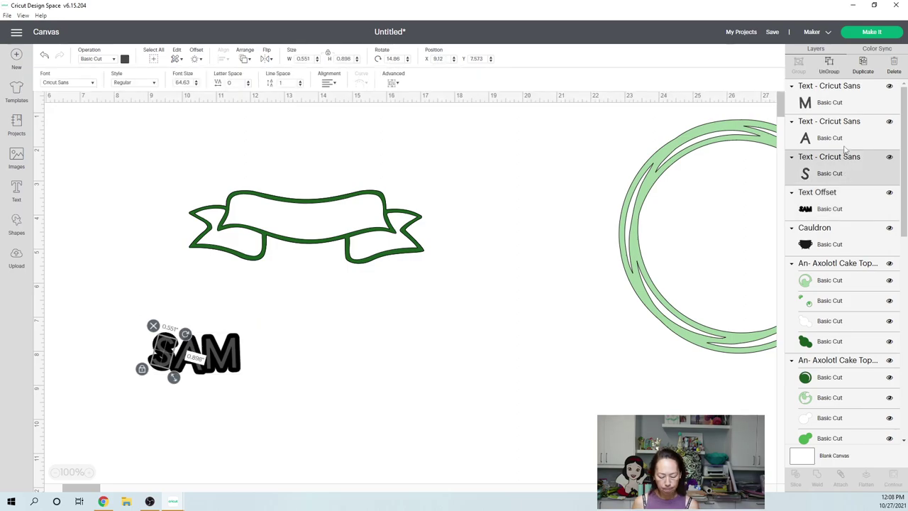
shift+click(845, 134)
shift+click(830, 98)
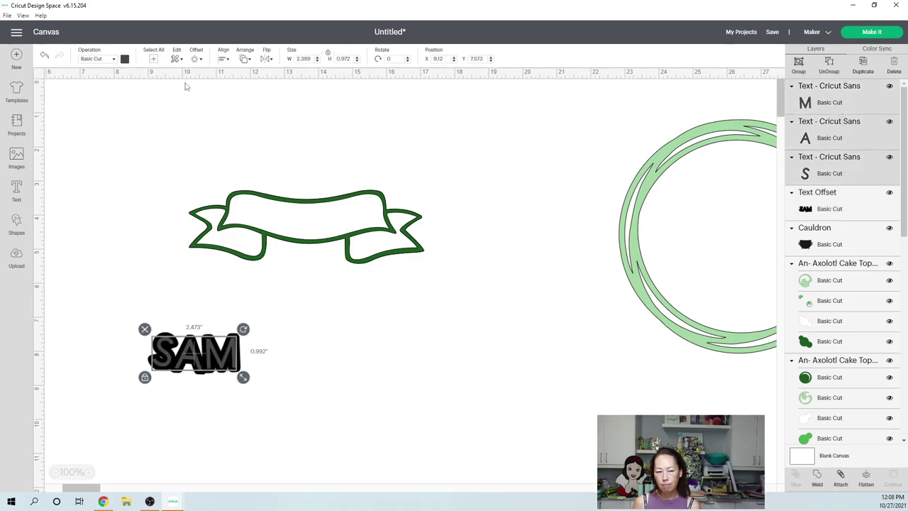
click(125, 61)
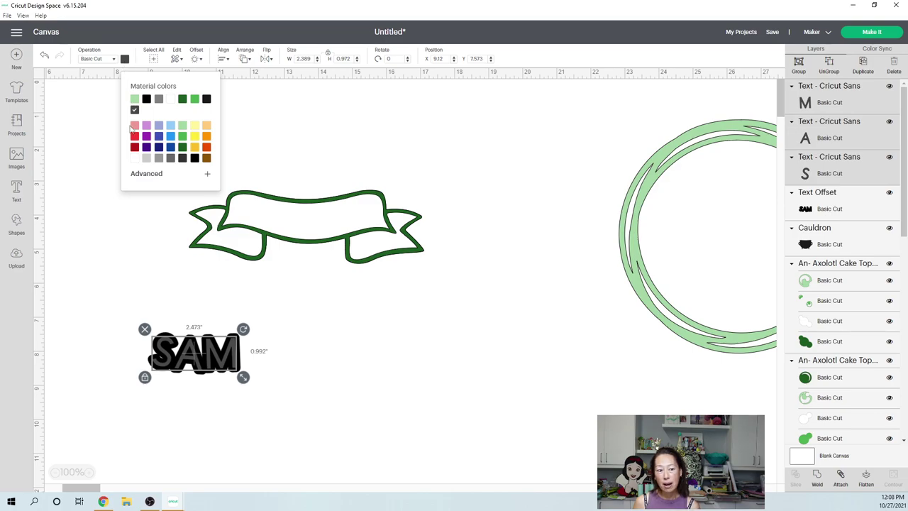
click(134, 147)
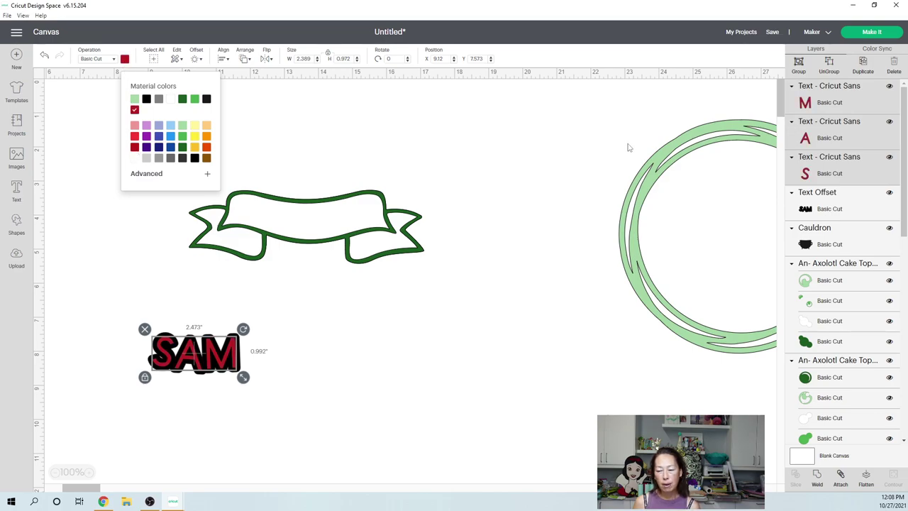
- Make the SAM Text Offset outline white and leave it selected
click(838, 211)
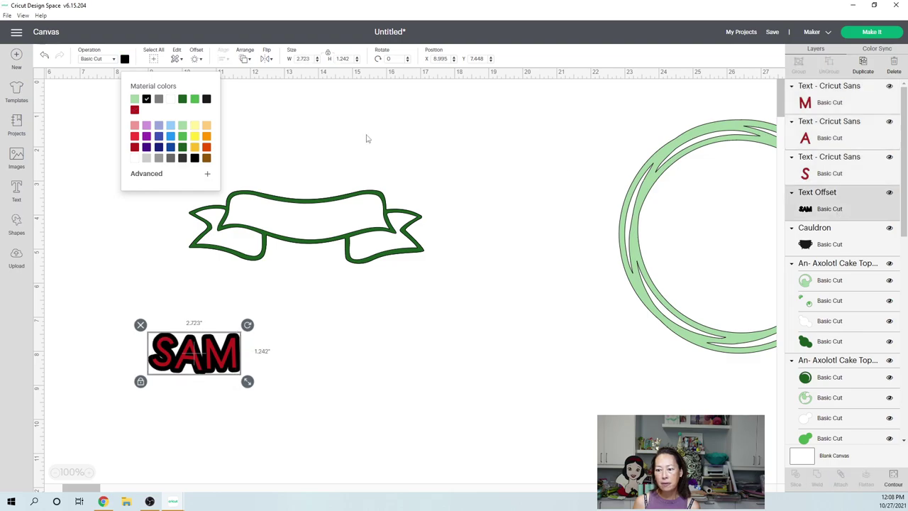
click(170, 100)
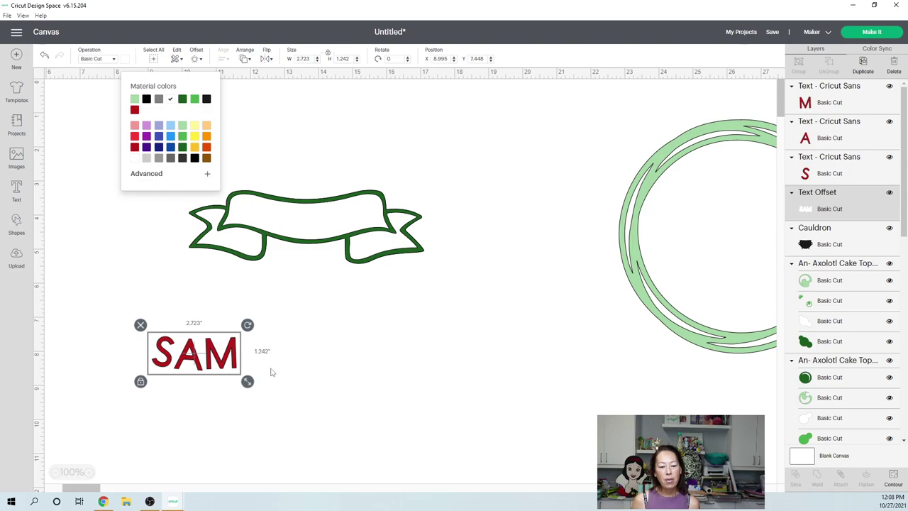
click(271, 372)
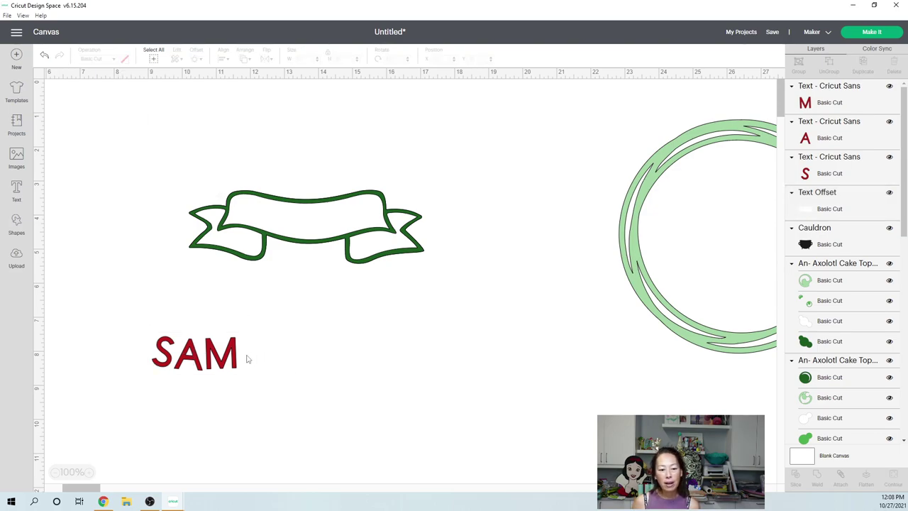
click(846, 212)
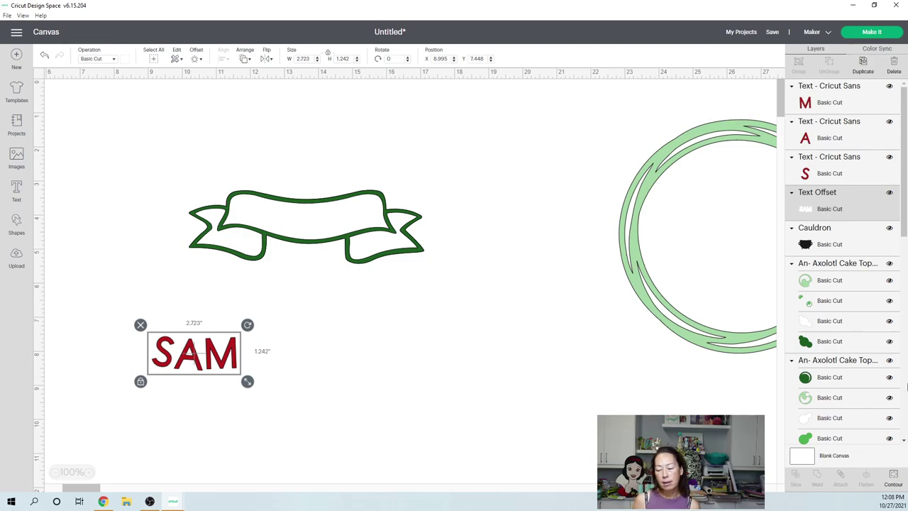
- Use Contour to hide the small stray inner piece of the SAM offset outline
click(893, 478)
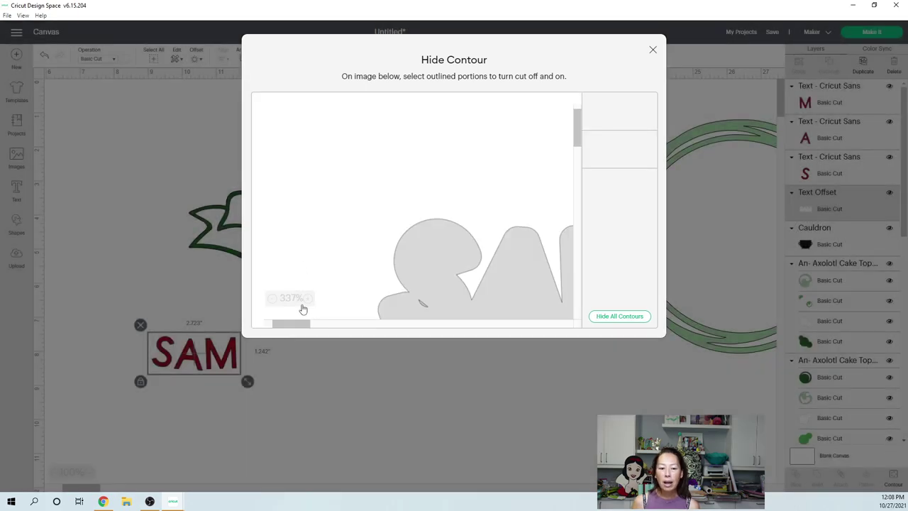
click(273, 298)
click(273, 299)
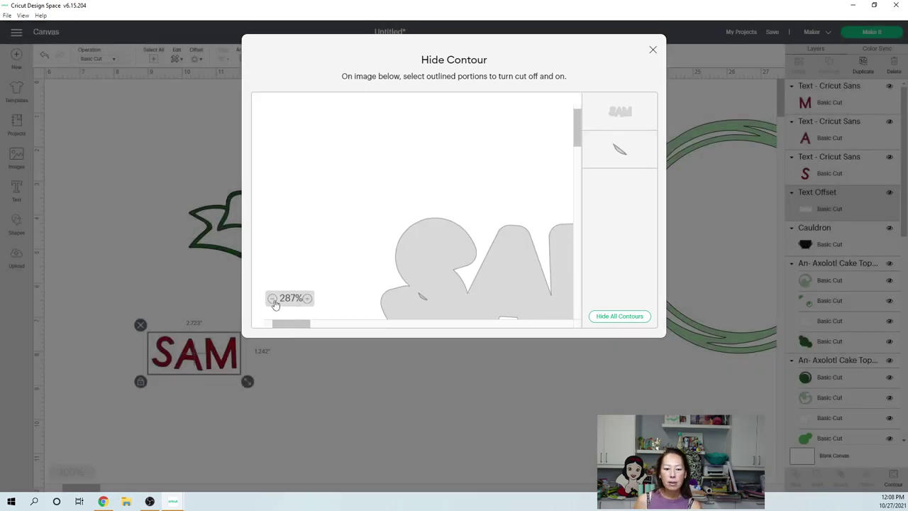
click(274, 299)
click(273, 299)
click(273, 298)
click(273, 299)
click(274, 299)
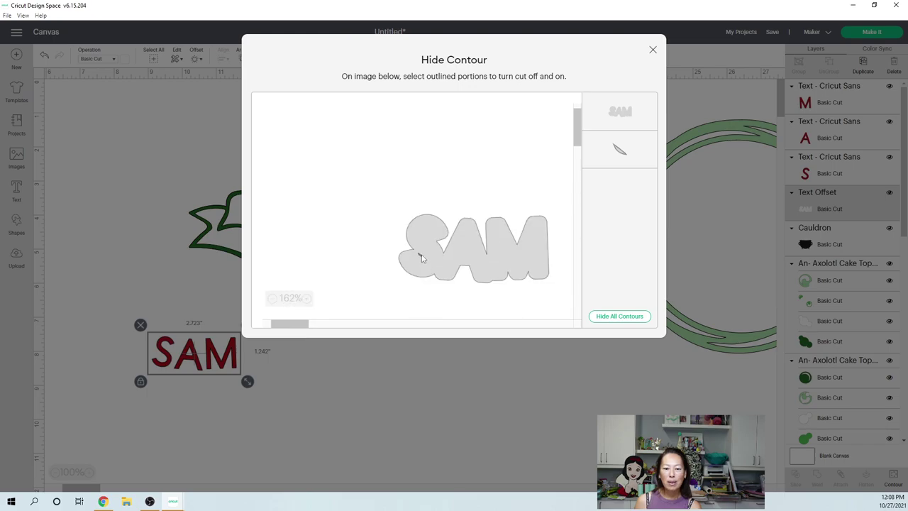
click(622, 148)
click(653, 53)
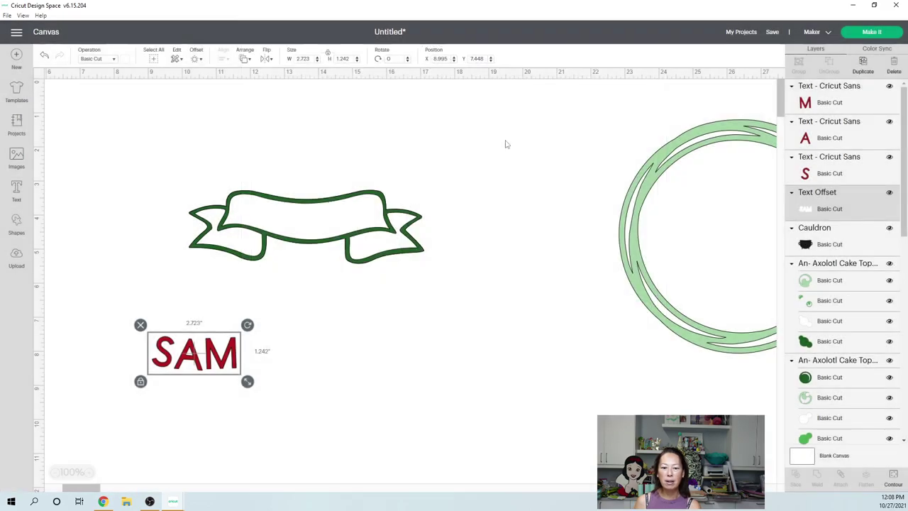
- Add a light-green 0.125 in offset around the white outline, about 2.973 by 1.492 in
click(195, 59)
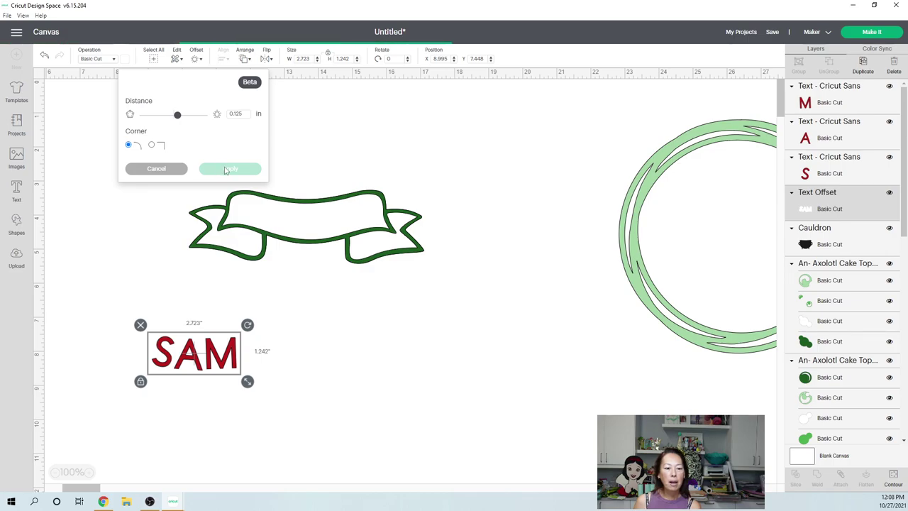
click(225, 171)
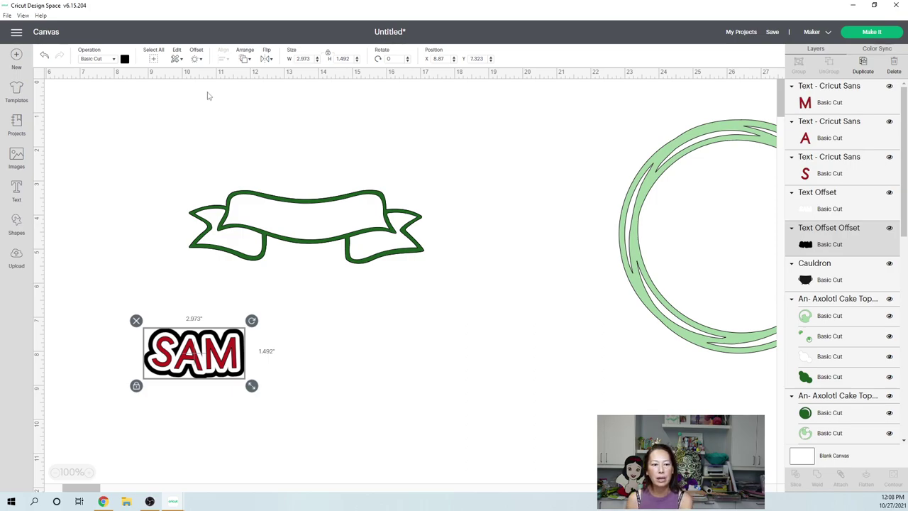
click(124, 60)
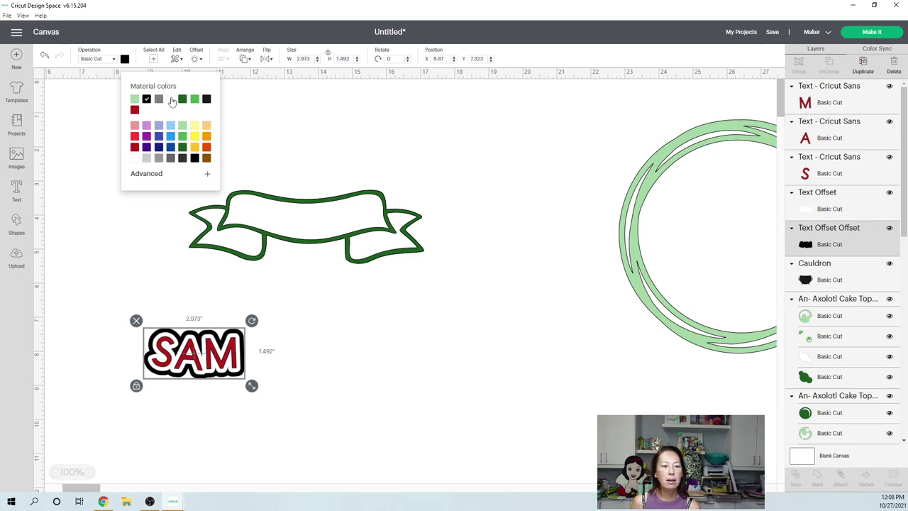
click(135, 100)
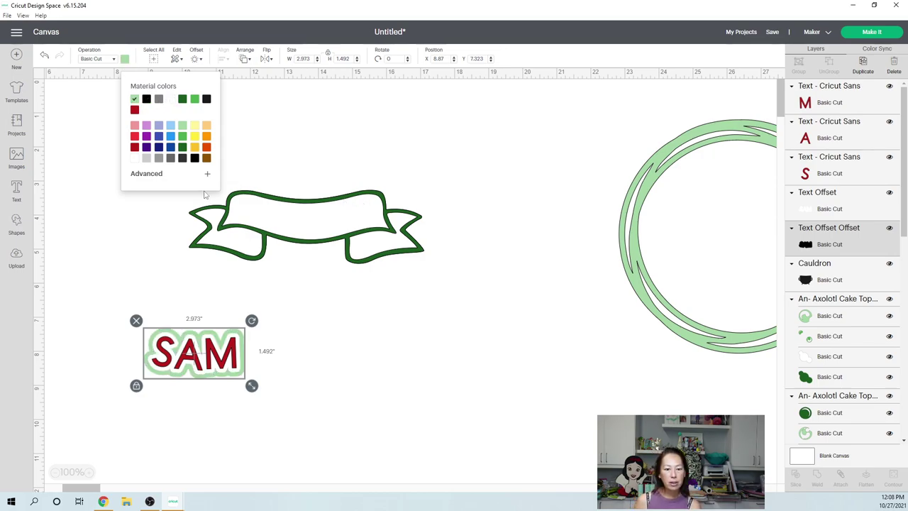
click(317, 396)
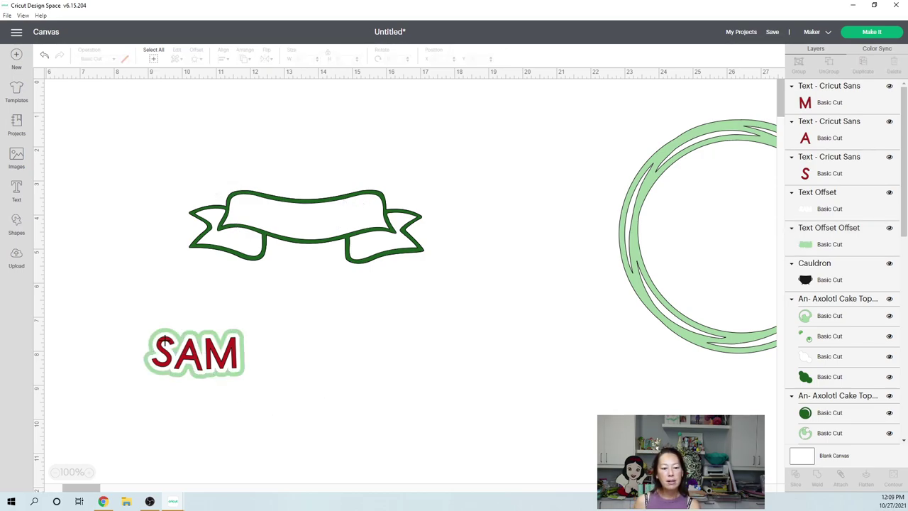
- Move all SAM layers onto the green banner and scale them to 2.403 by 1.206 in
drag(164, 336, 272, 415)
drag(203, 350, 302, 226)
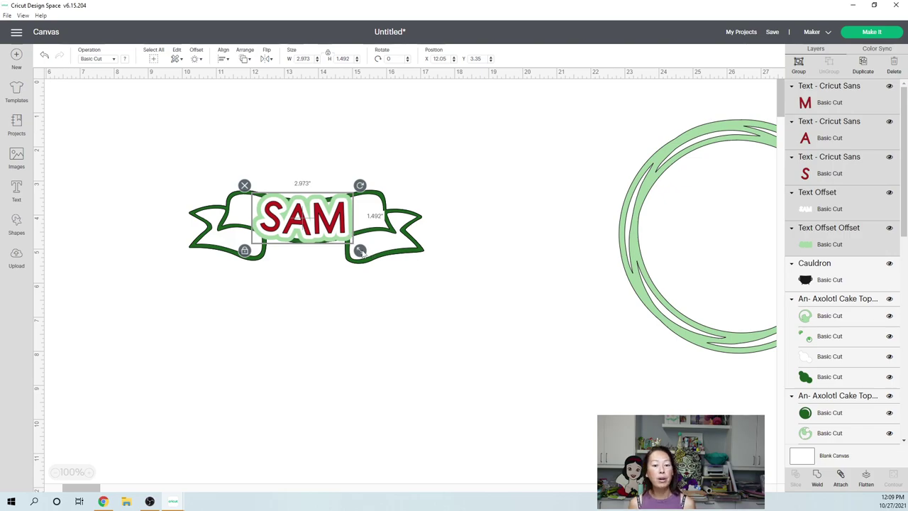
drag(360, 251, 313, 223)
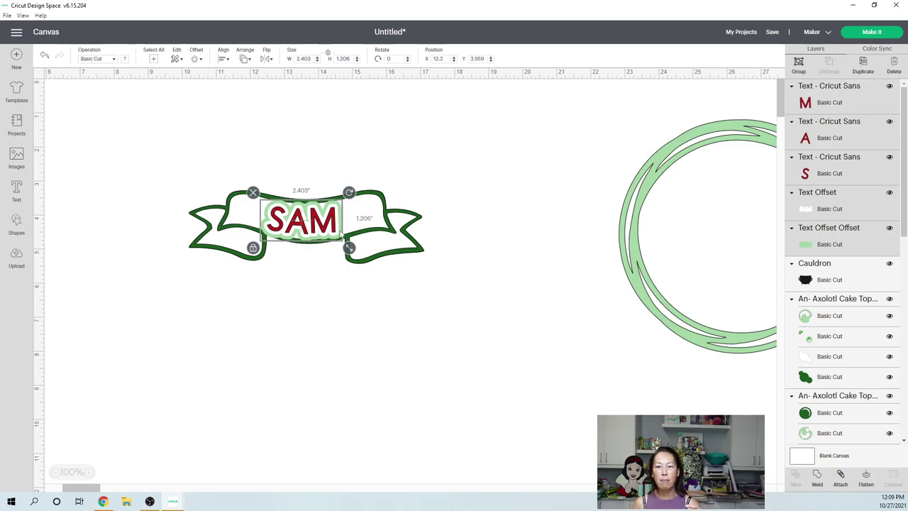